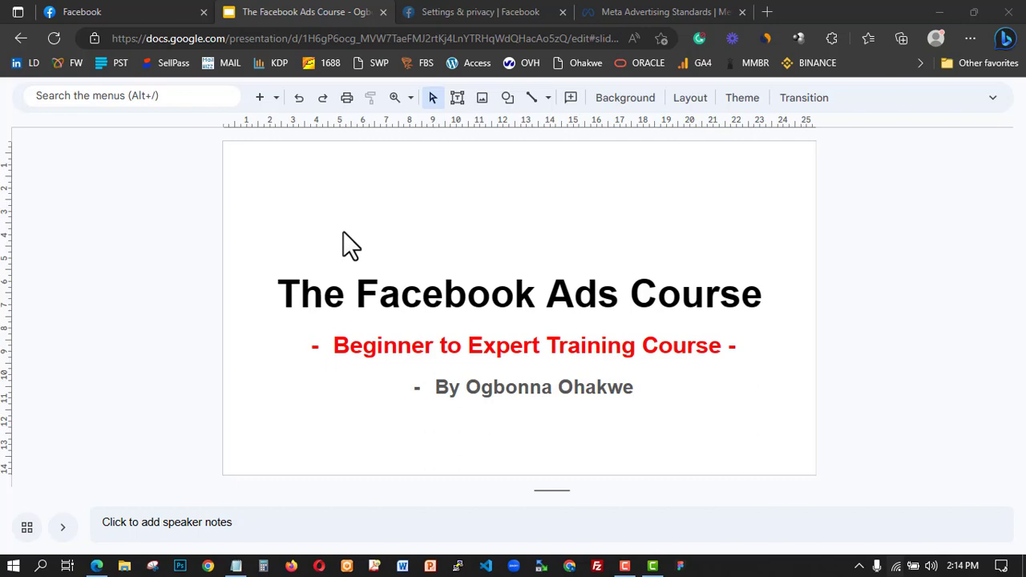
# Close the Facebook Settings and Meta Advertising Standards tabs.
pyautogui.click(531, 12)
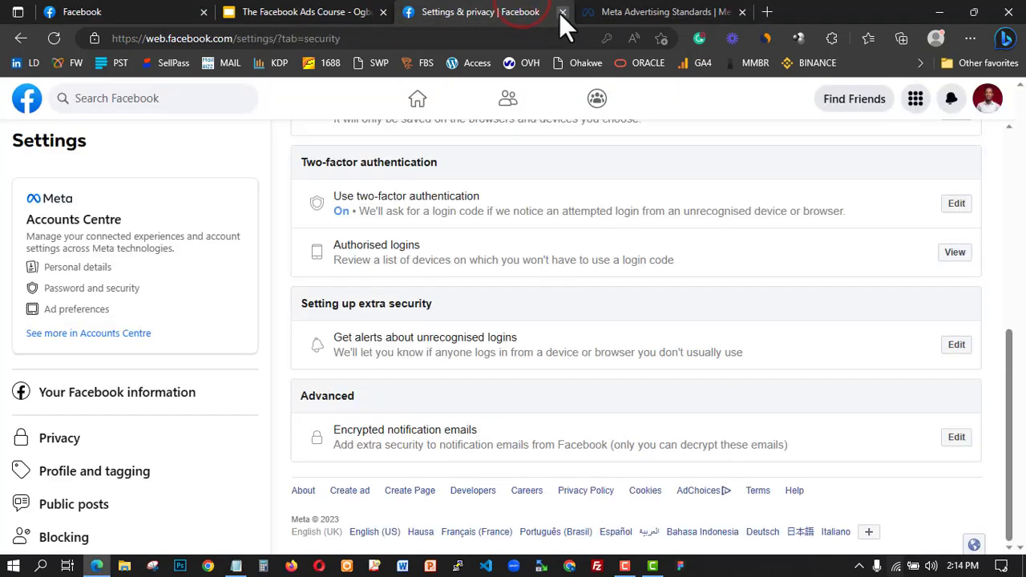
pyautogui.click(562, 12)
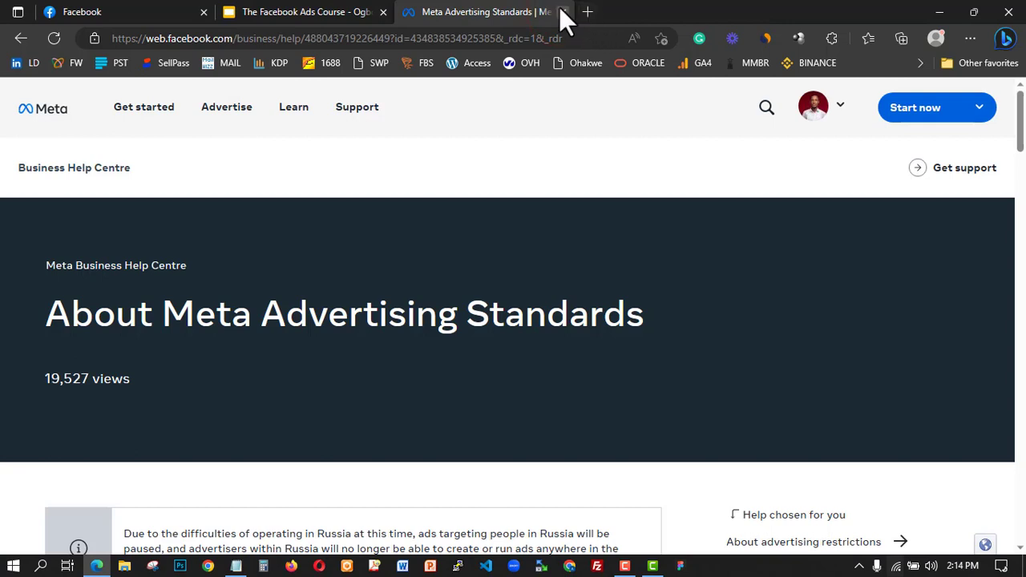
pyautogui.click(562, 12)
pyautogui.click(563, 12)
# In a new tab, search Bing for 'facebook business manager'.
pyautogui.click(408, 12)
pyautogui.write('faceb')
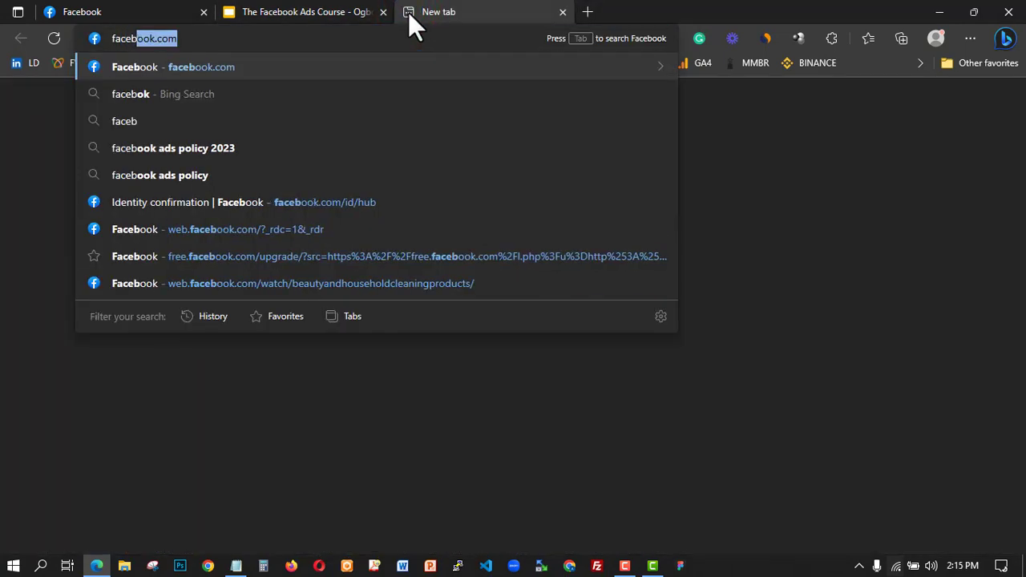
pyautogui.write('ook business')
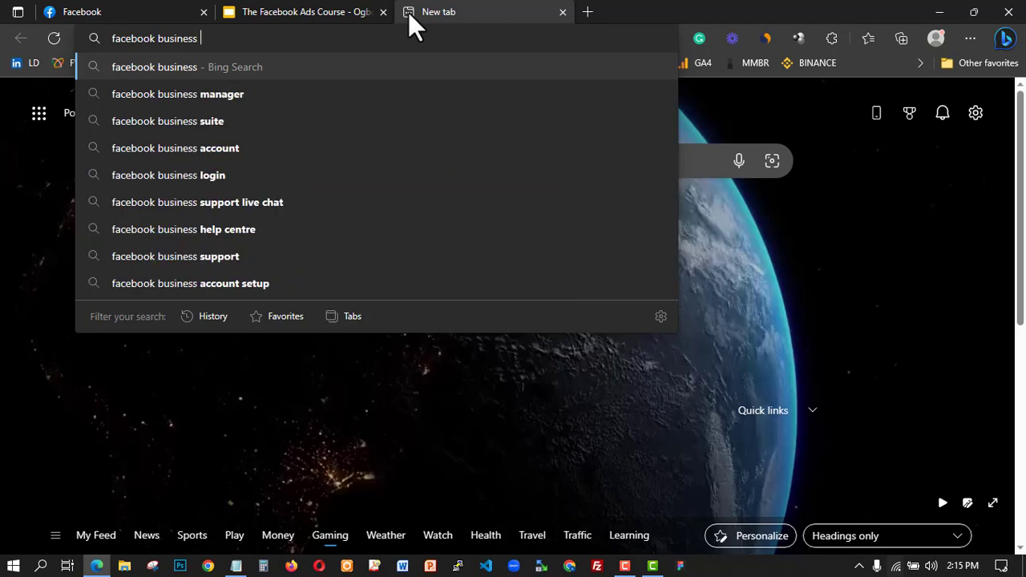
pyautogui.click(257, 95)
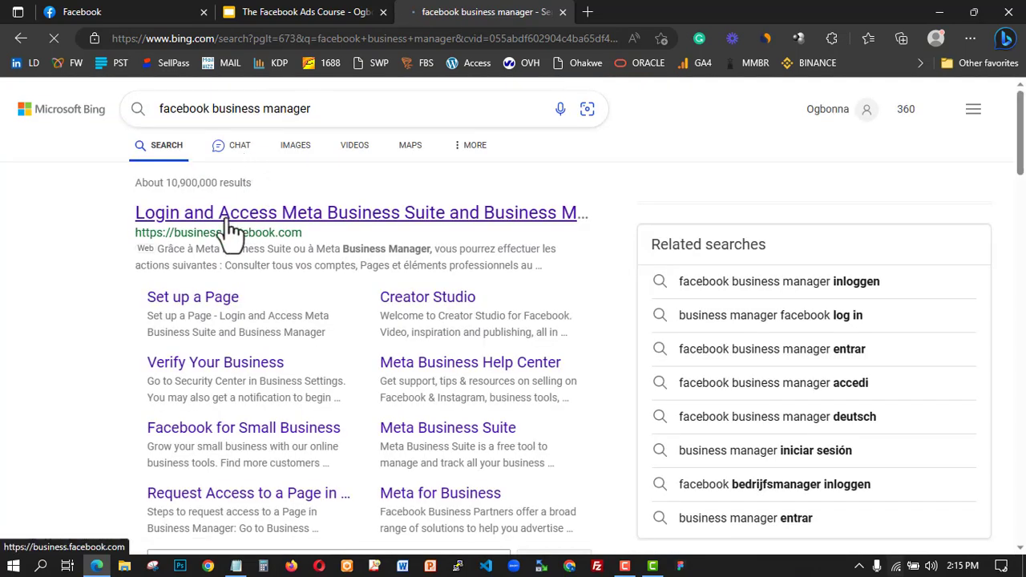
# Open the business.facebook.com login result, then switch back to the Facebook feed.
pyautogui.click(229, 224)
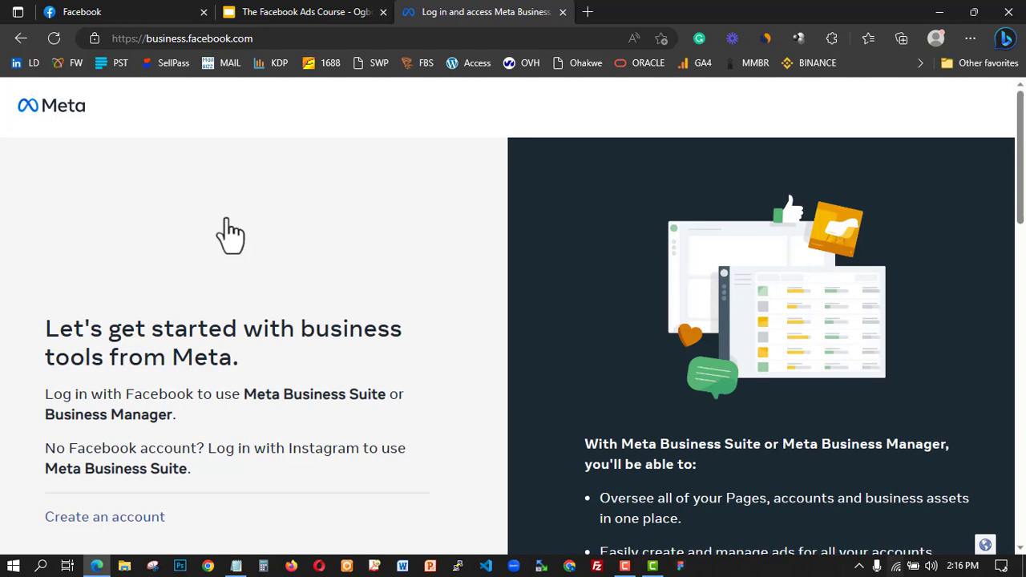
pyautogui.scroll(-5, 230, 235)
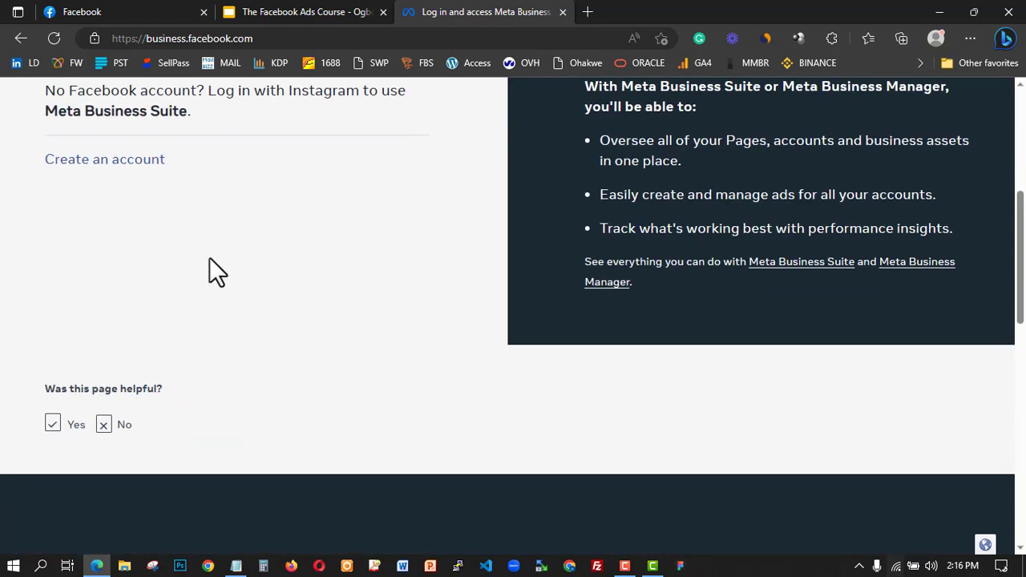
pyautogui.click(129, 15)
pyautogui.scroll(3, 692, 241)
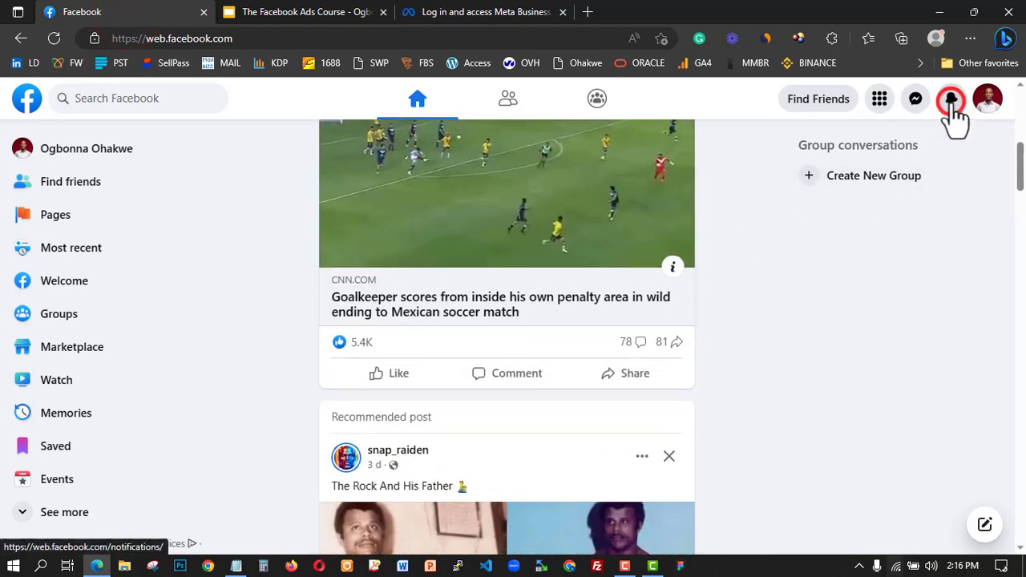
# View the Facebook notifications list, then return to the Meta business tools page.
pyautogui.click(951, 102)
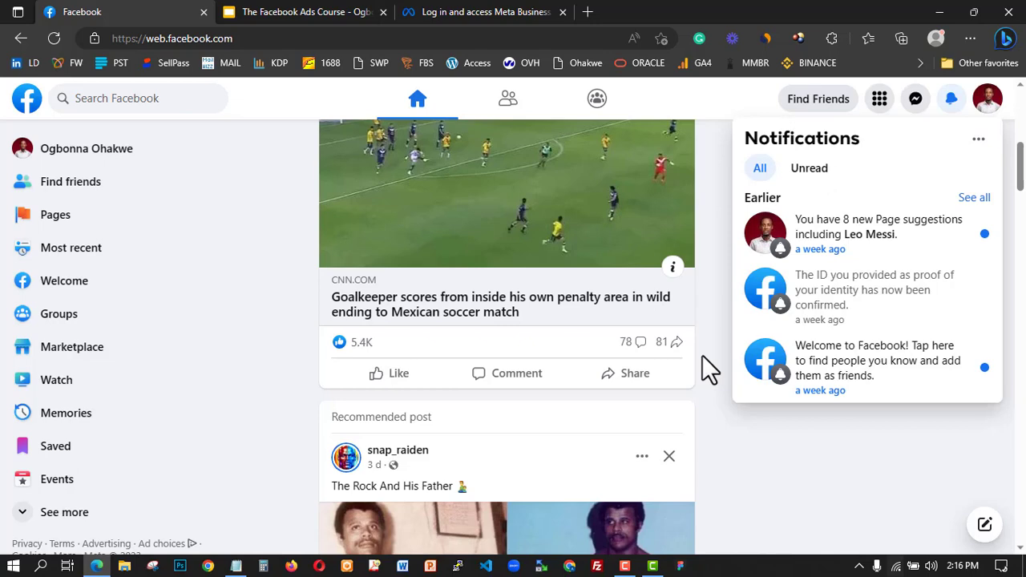
pyautogui.click(493, 14)
# Look over the business tools page and choose 'Create an account'.
pyautogui.scroll(3, 322, 364)
pyautogui.scroll(-4, 360, 365)
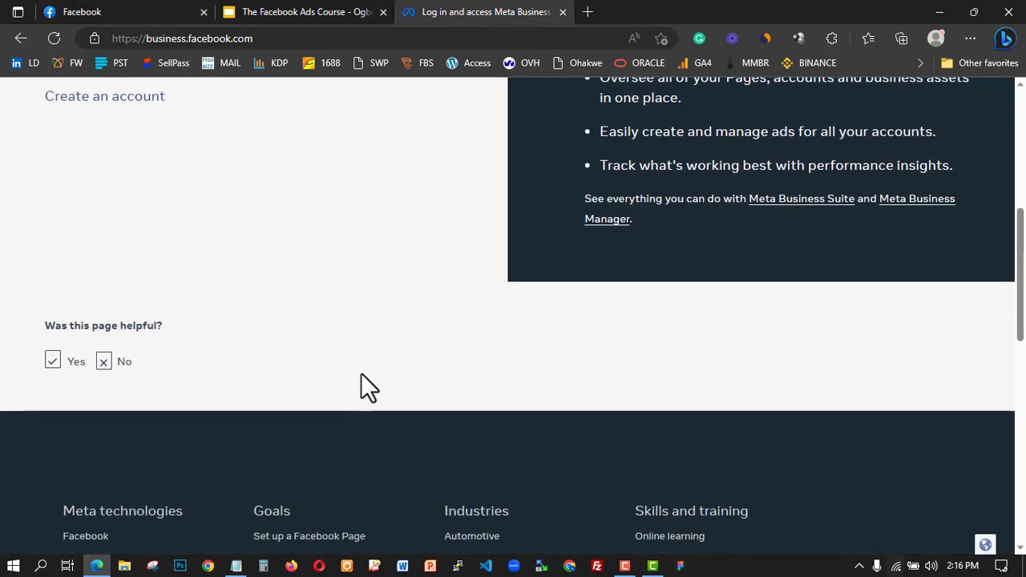
pyautogui.scroll(-8, 359, 366)
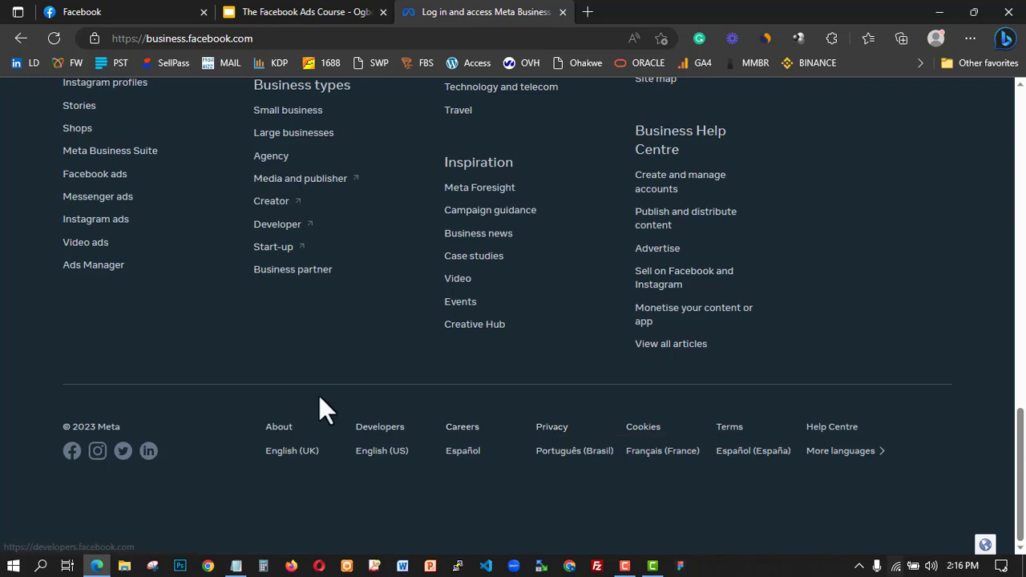
pyautogui.scroll(3, 225, 386)
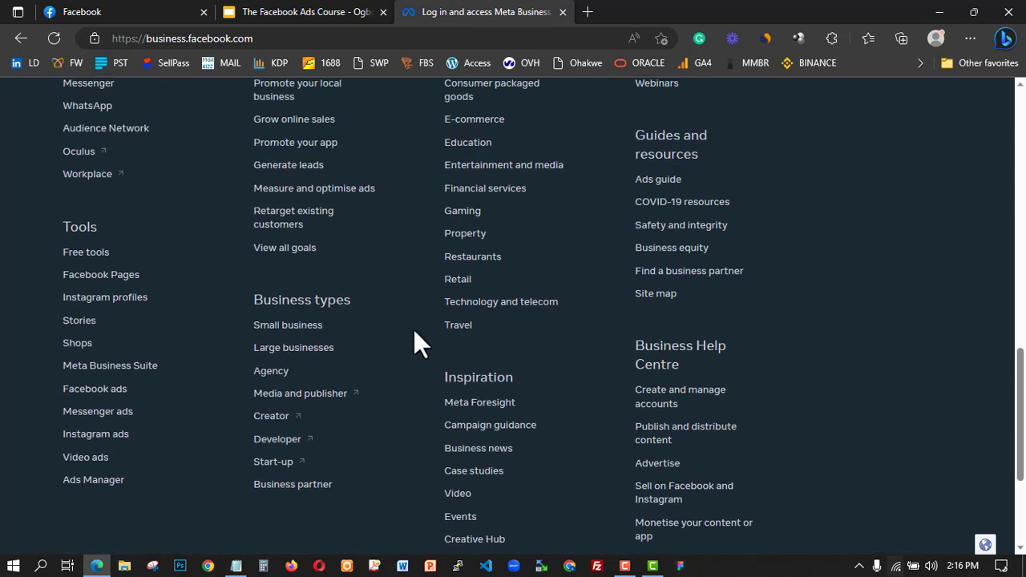
pyautogui.scroll(3, 630, 343)
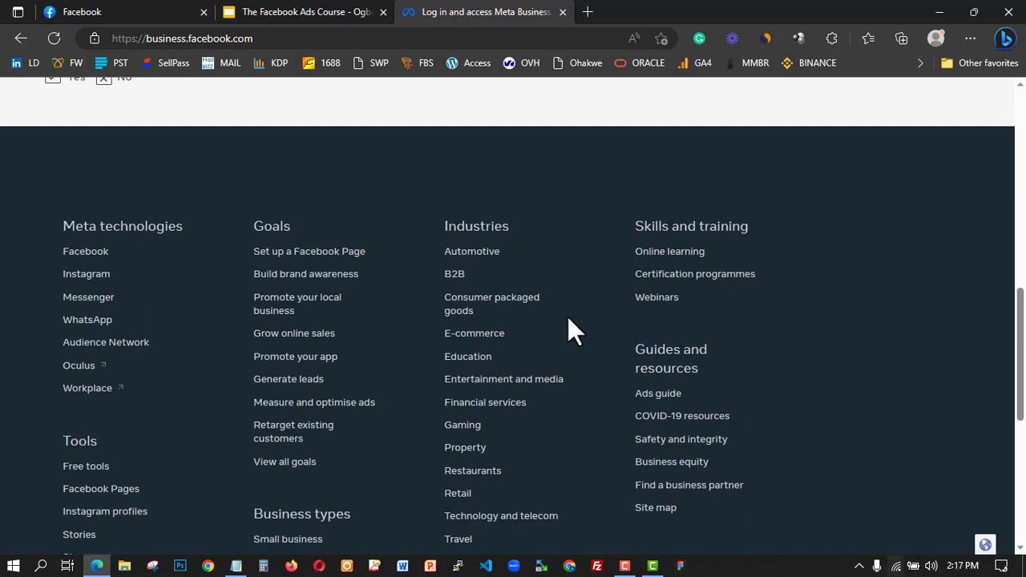
pyautogui.scroll(10, 523, 285)
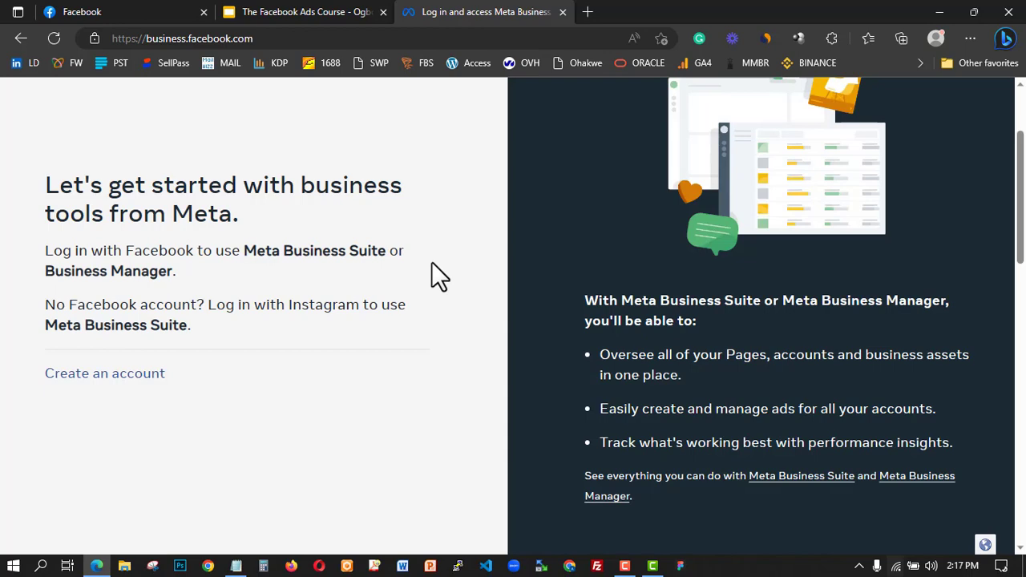
pyautogui.click(170, 368)
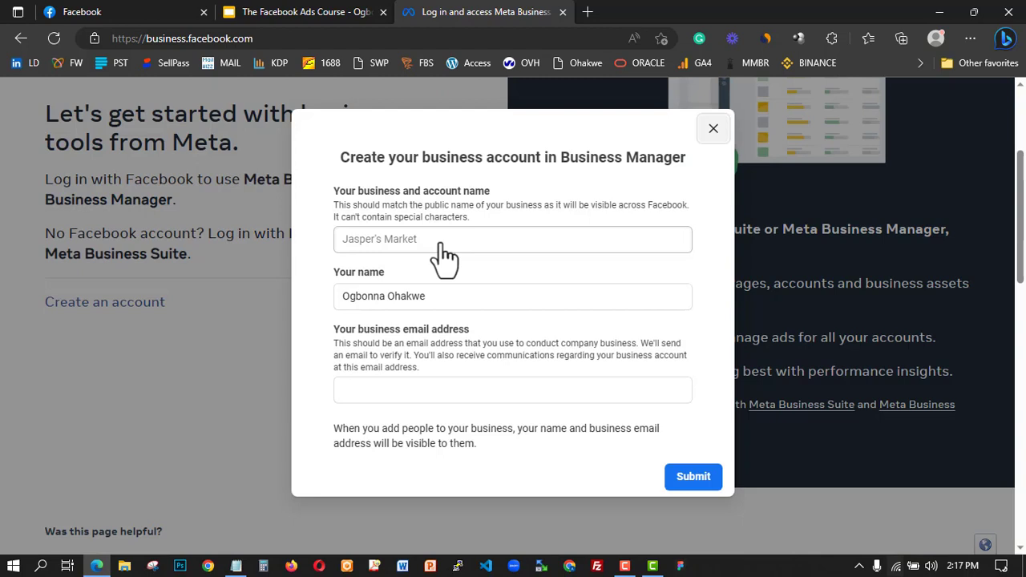
# Enter 'Bigtink Digital Creations' as the business name, dismissing autofill suggestions.
pyautogui.click(442, 240)
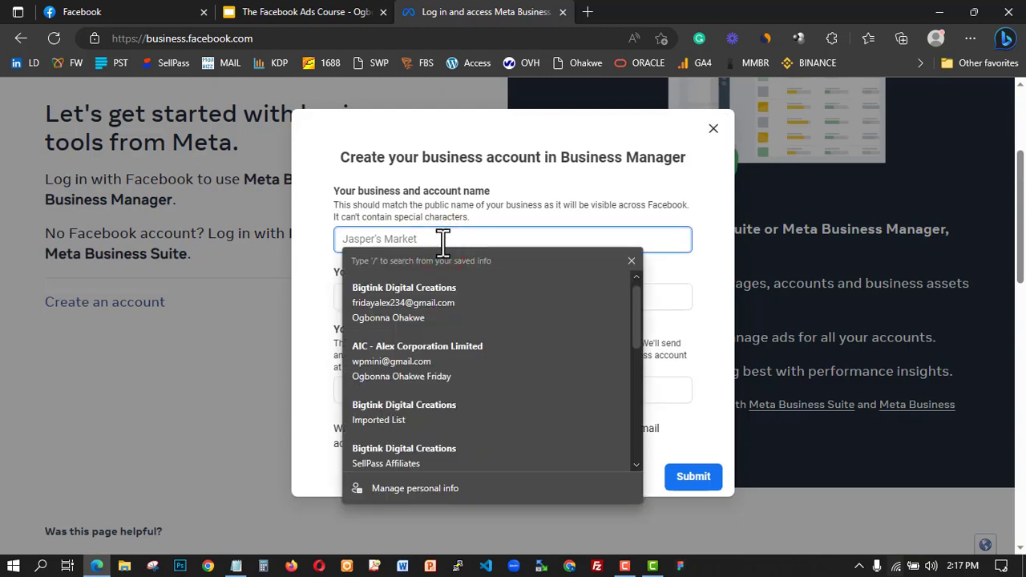
pyautogui.click(523, 213)
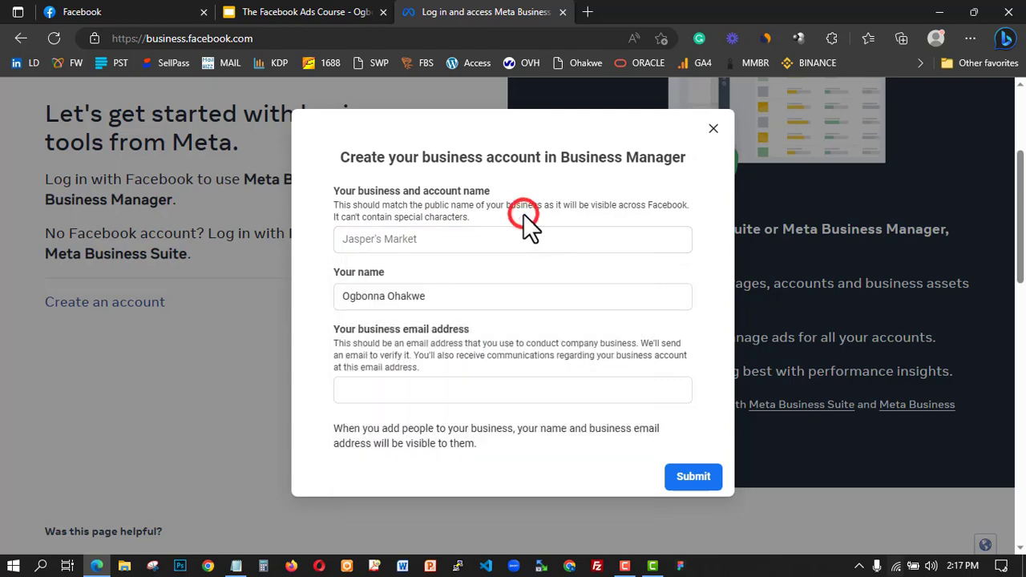
pyautogui.click(484, 239)
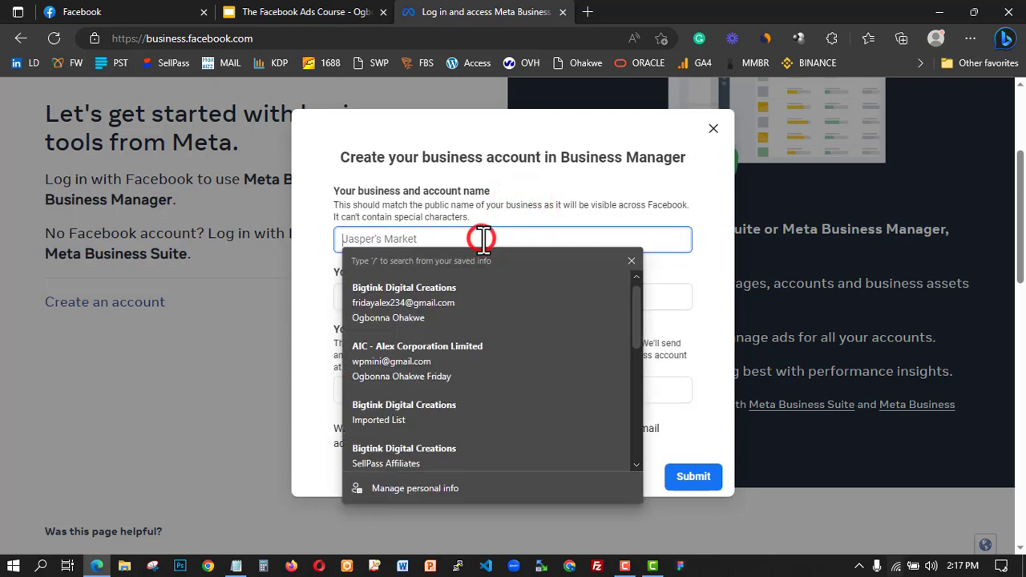
pyautogui.write('Big')
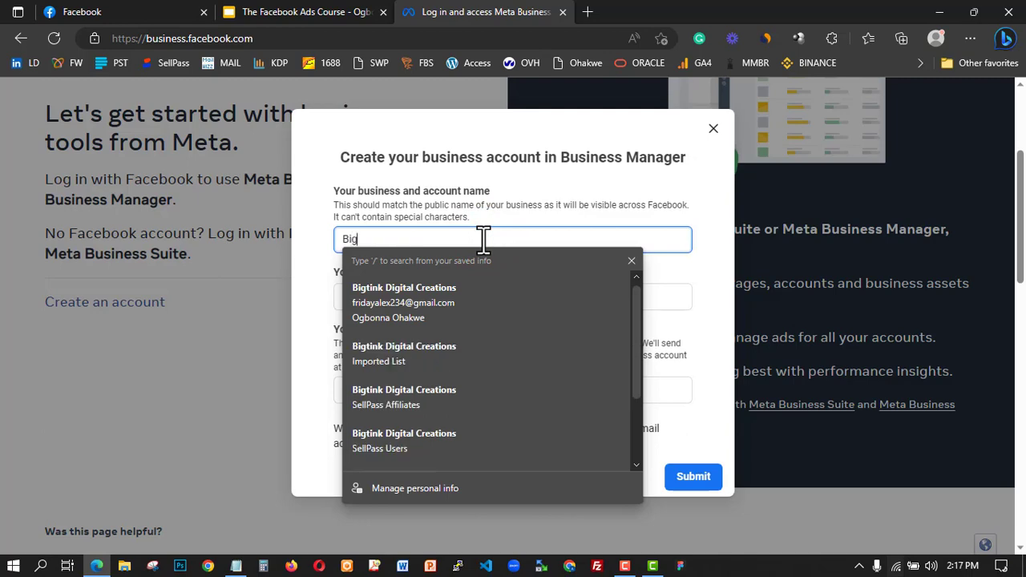
pyautogui.write('tink Digital Creations')
pyautogui.click(488, 194)
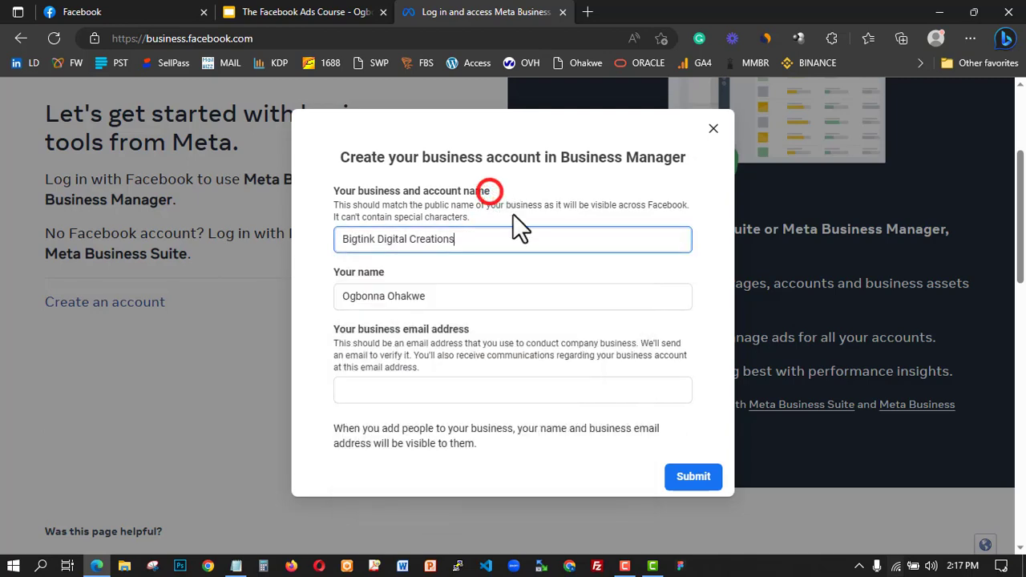
pyautogui.click(324, 327)
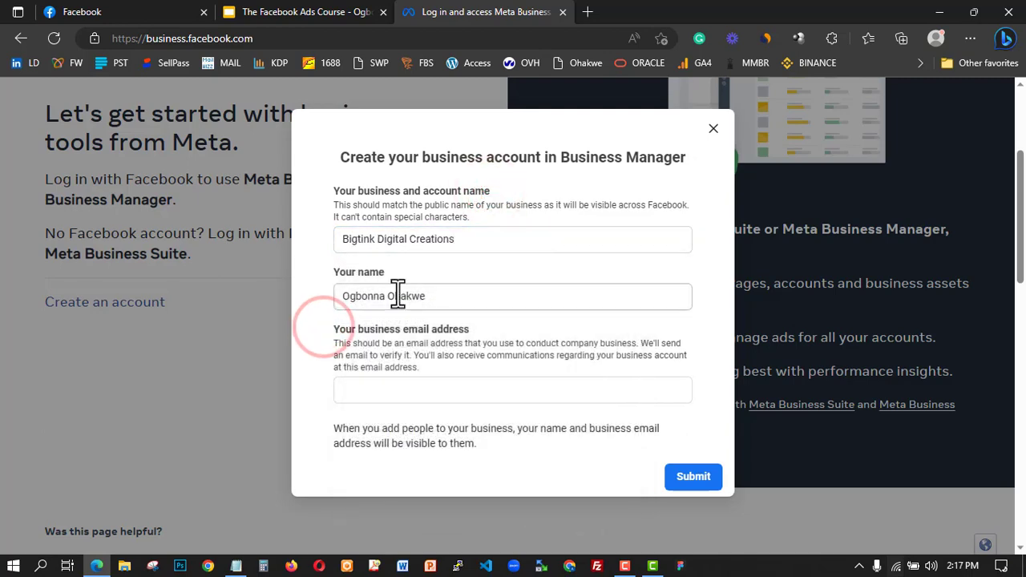
# Fill the business email from a saved autofill entry and submit the account.
pyautogui.click(440, 396)
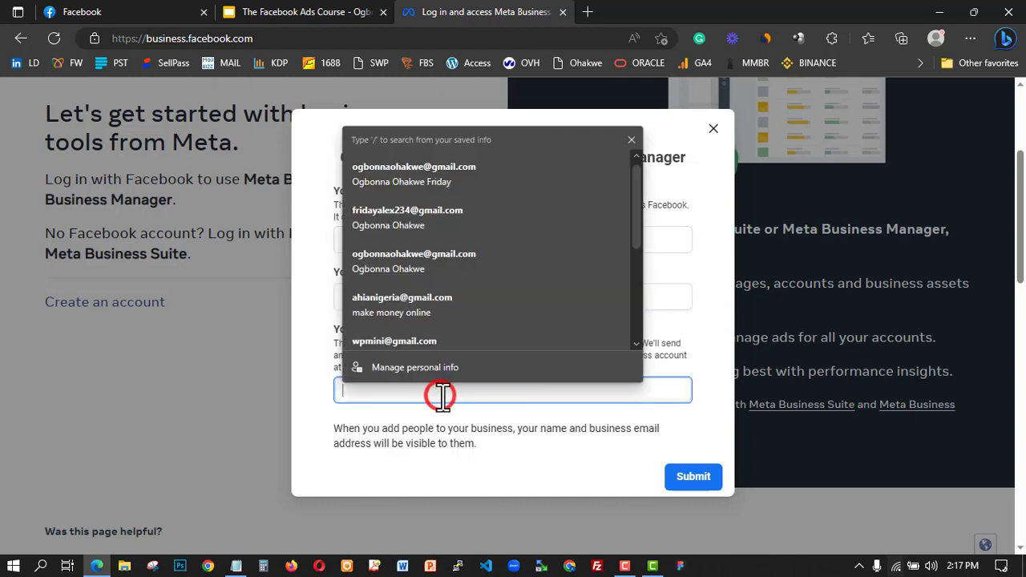
pyautogui.click(325, 359)
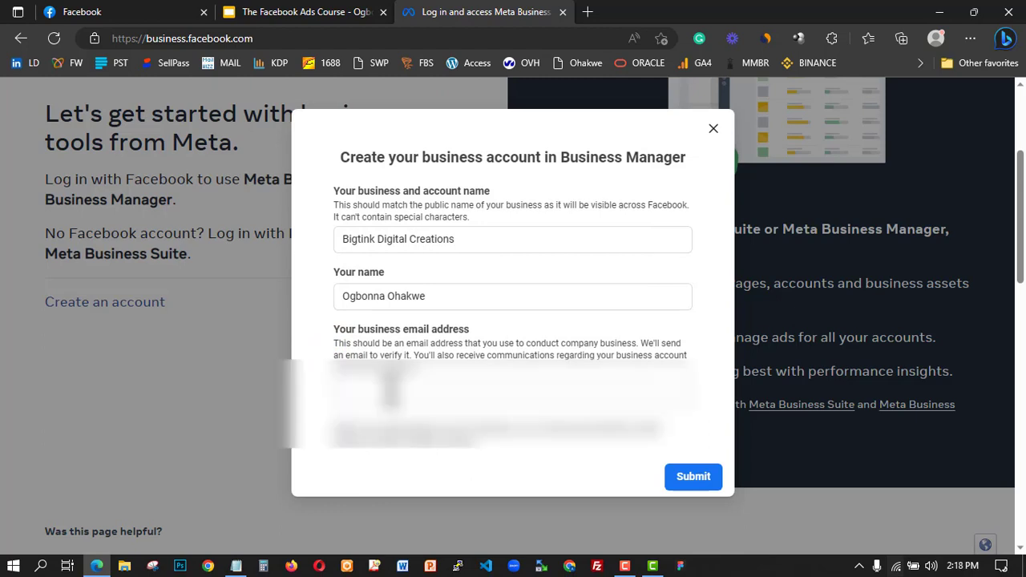
pyautogui.click(388, 384)
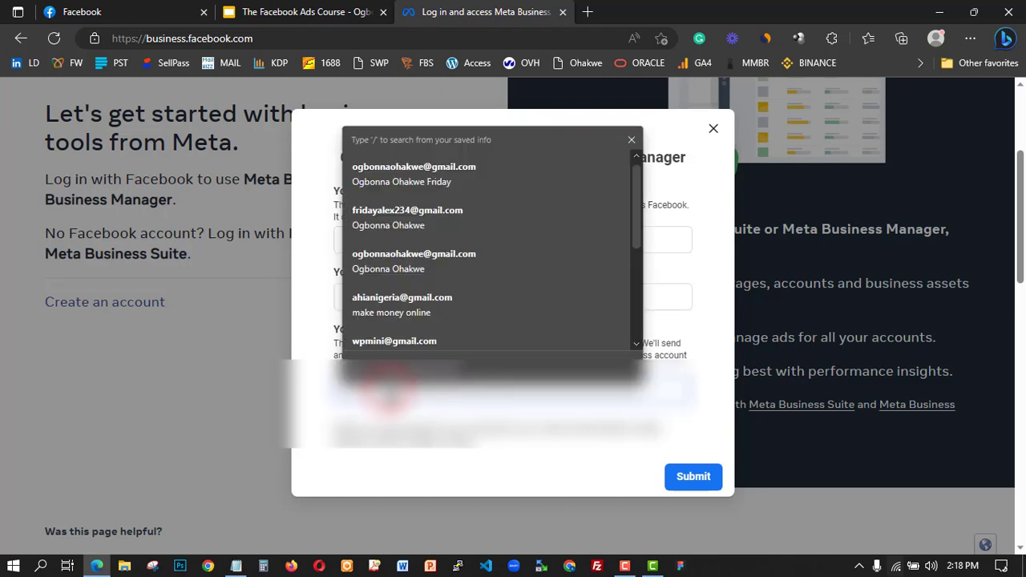
pyautogui.click(389, 391)
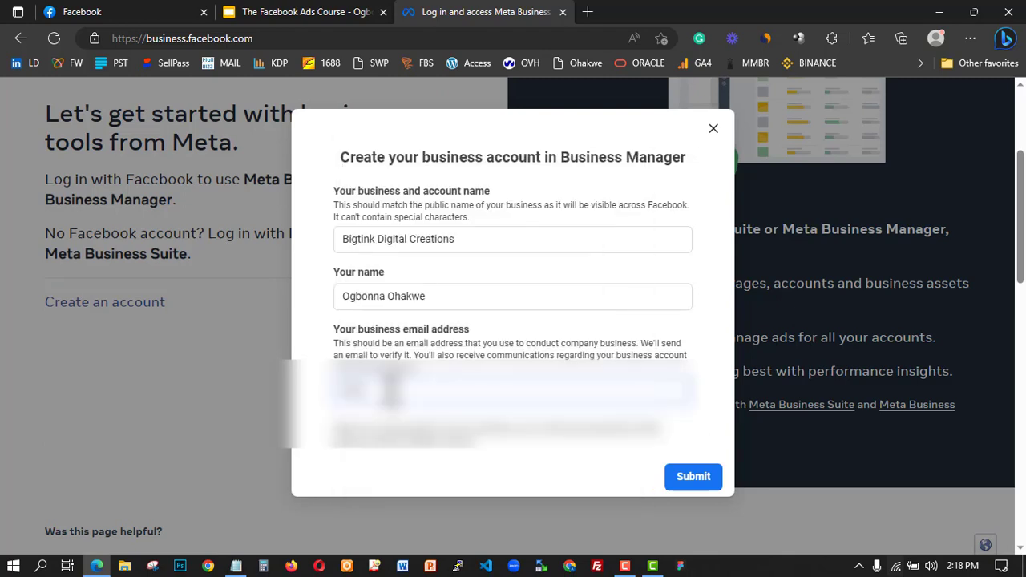
pyautogui.click(391, 387)
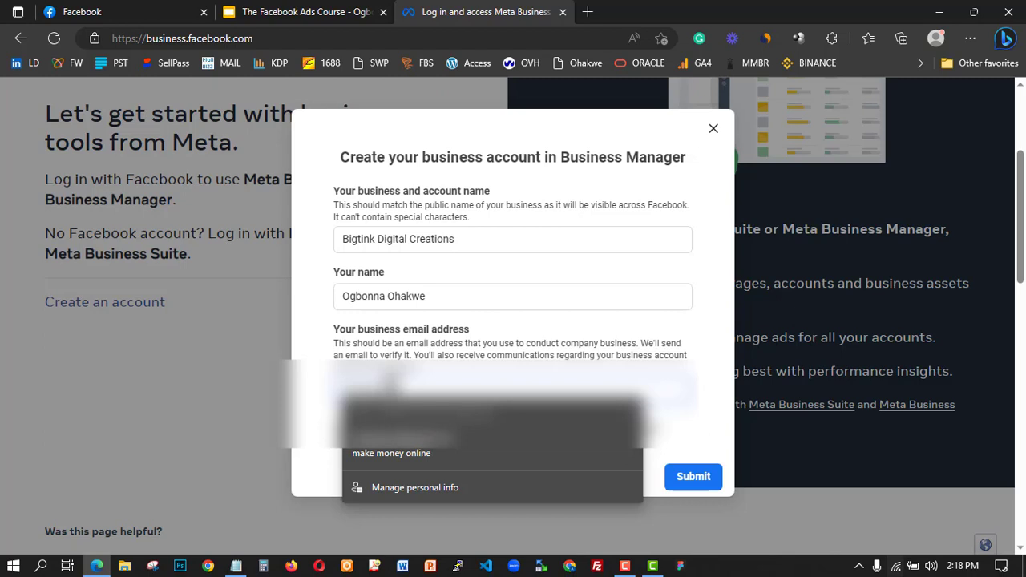
pyautogui.click(391, 389)
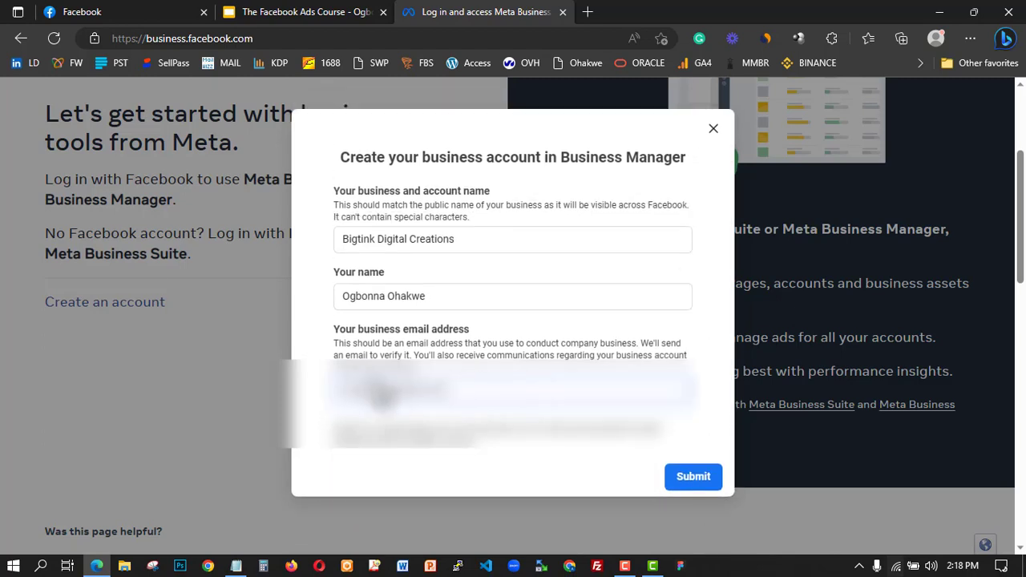
pyautogui.click(393, 388)
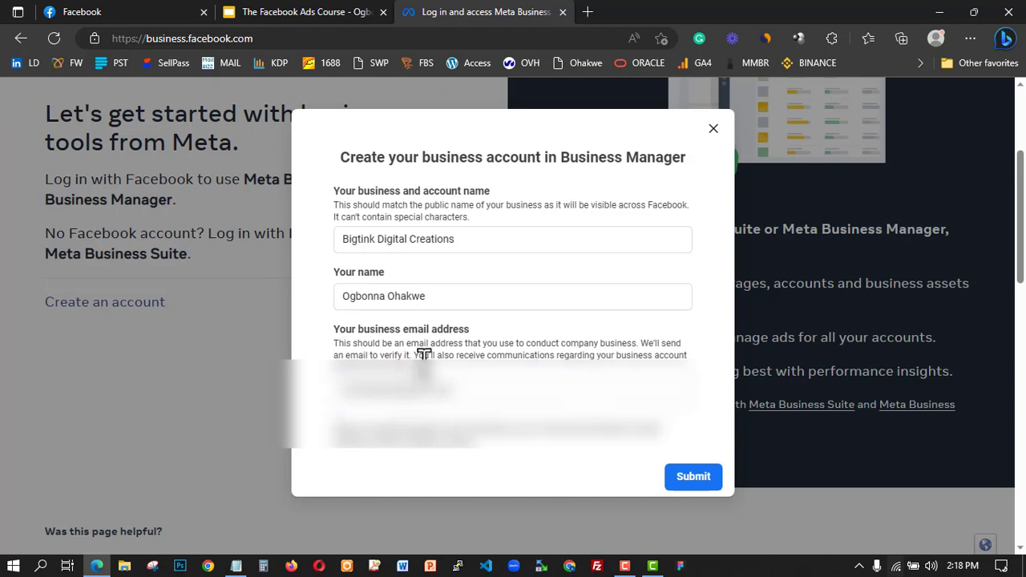
pyautogui.click(682, 476)
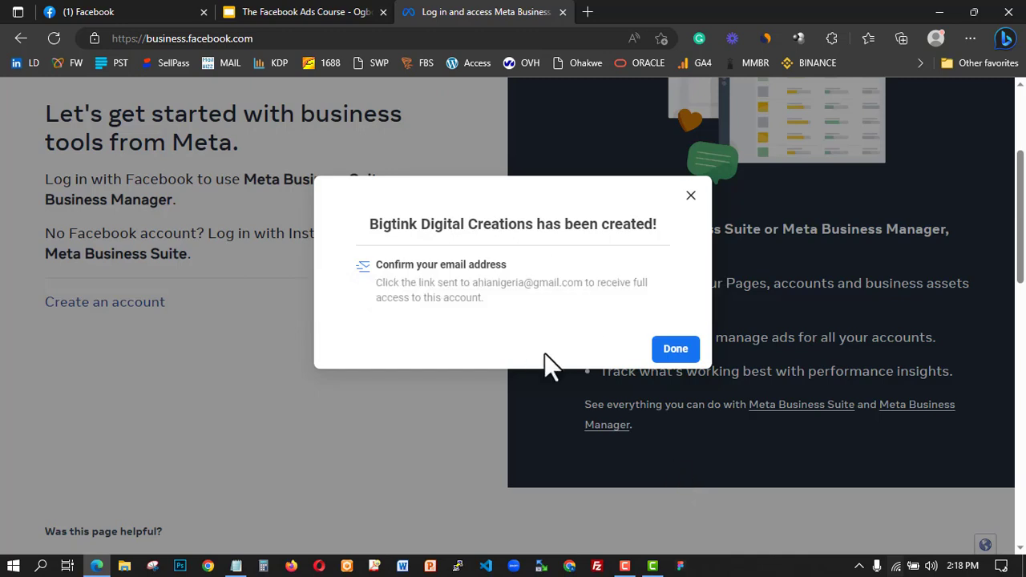
# Confirm with Done to load the Bigtink Digital Creations Business Manager home.
pyautogui.click(676, 351)
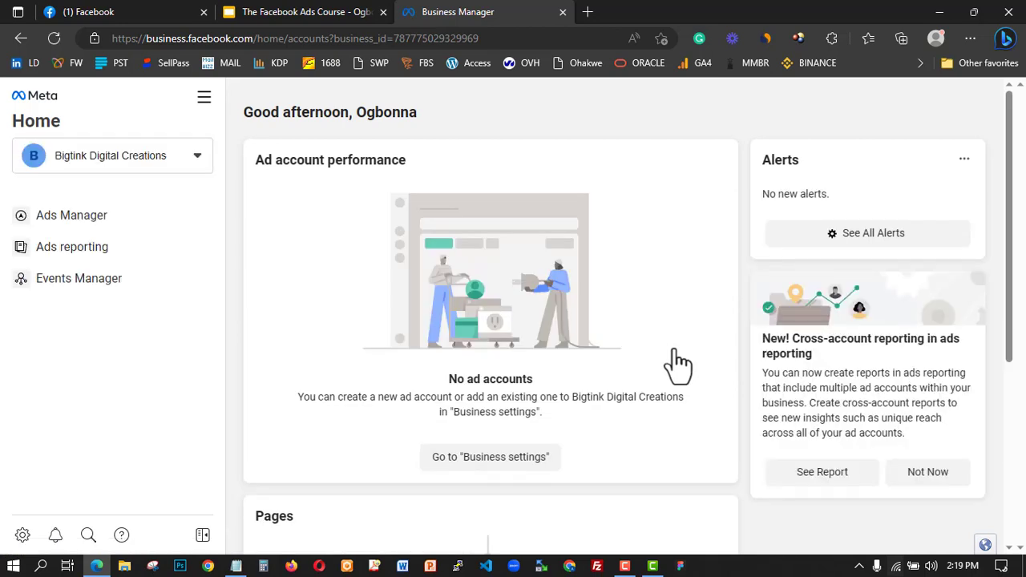
# On the Facebook tab, open the URGENT advertising-restriction notification in Account Quality.
pyautogui.scroll(-3, 677, 365)
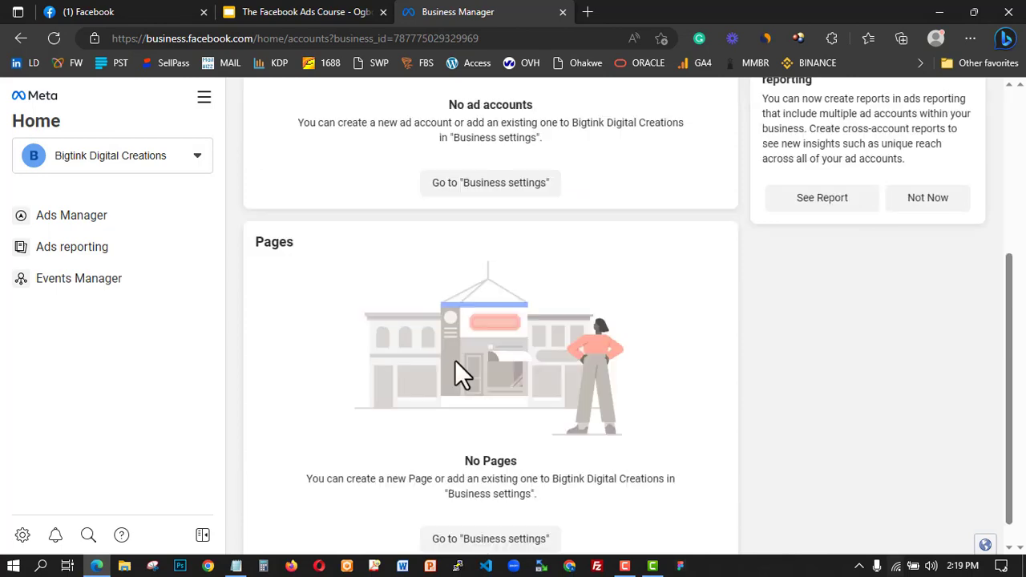
pyautogui.scroll(1, 566, 297)
pyautogui.click(136, 11)
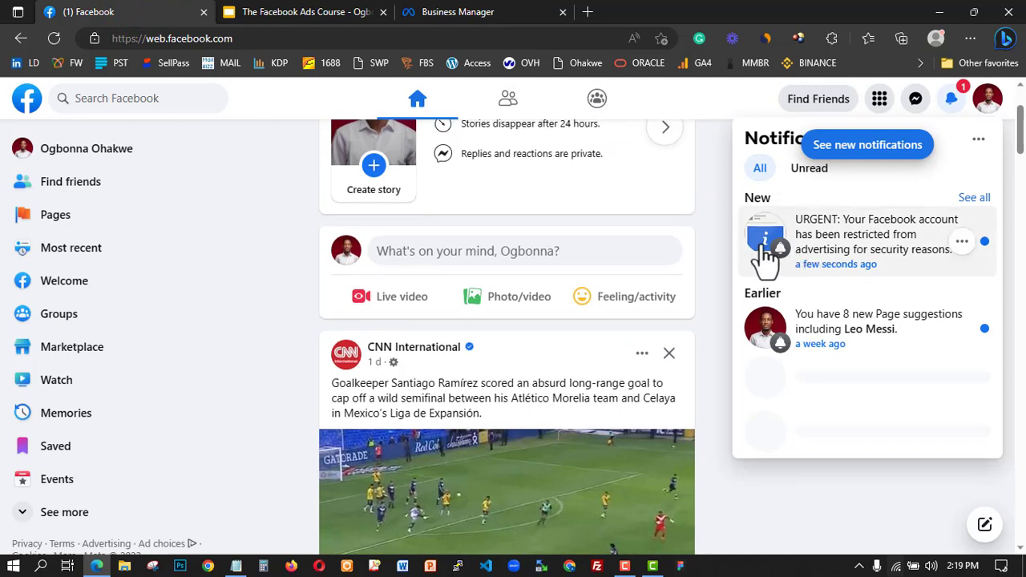
pyautogui.click(865, 250)
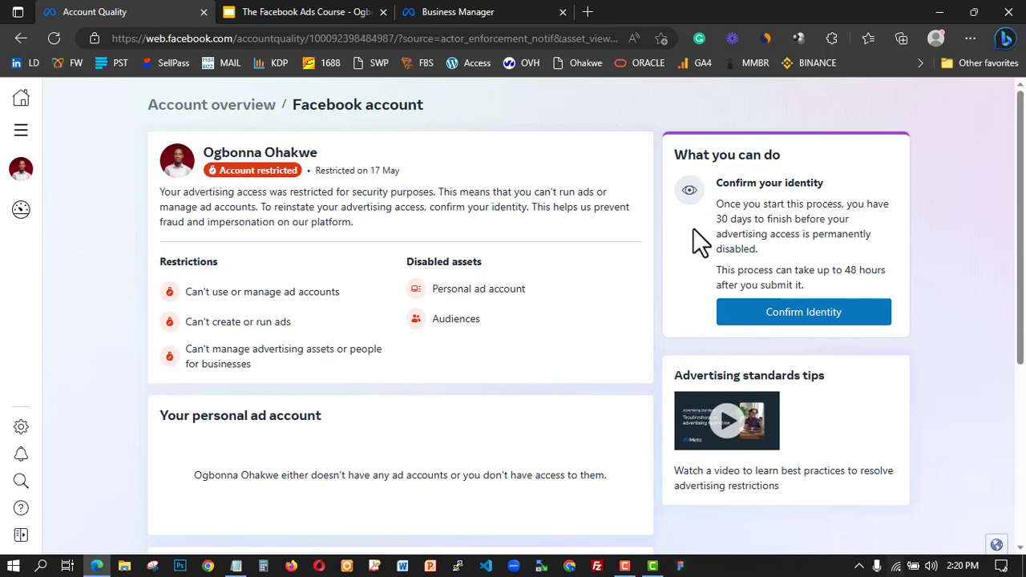
# Start Confirm Identity, pass the 'I'm not a robot' check, and choose Upload Image.
pyautogui.click(836, 313)
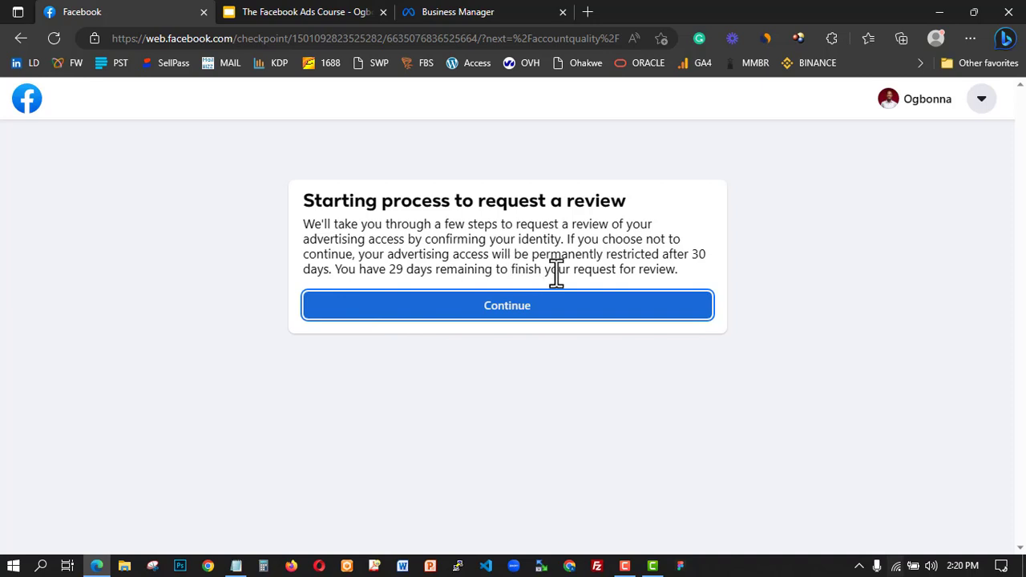
pyautogui.click(543, 307)
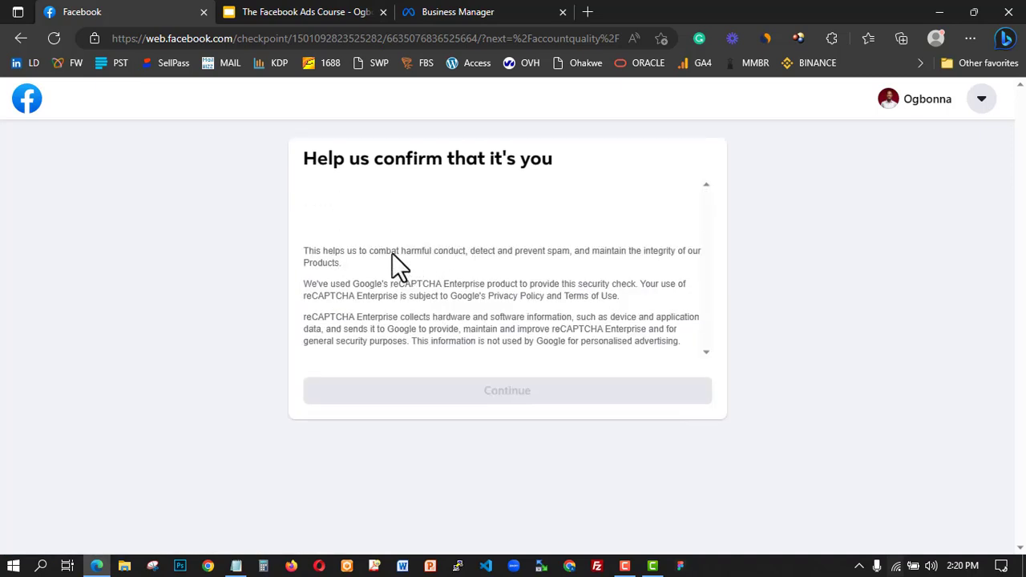
pyautogui.click(325, 202)
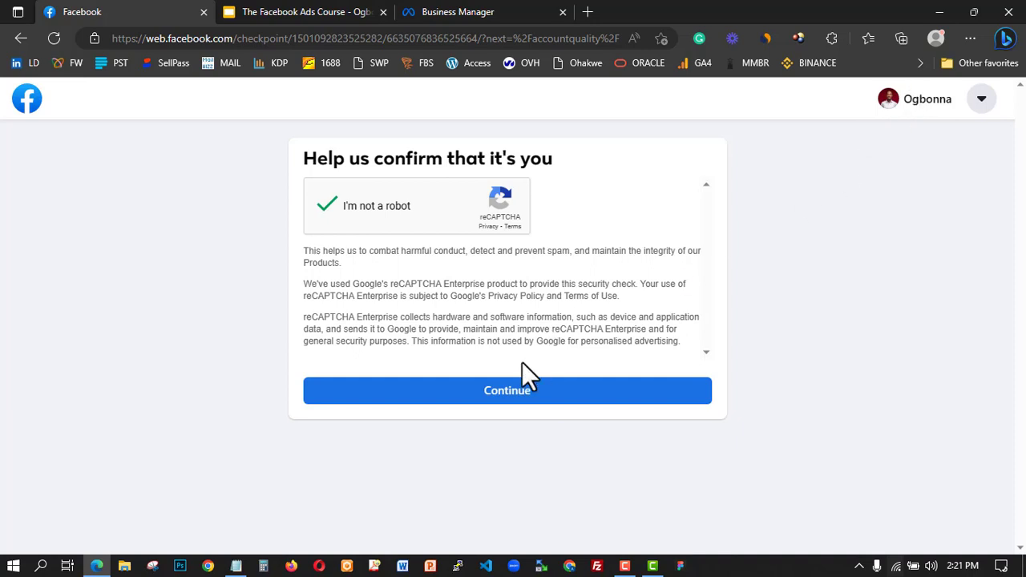
pyautogui.click(508, 384)
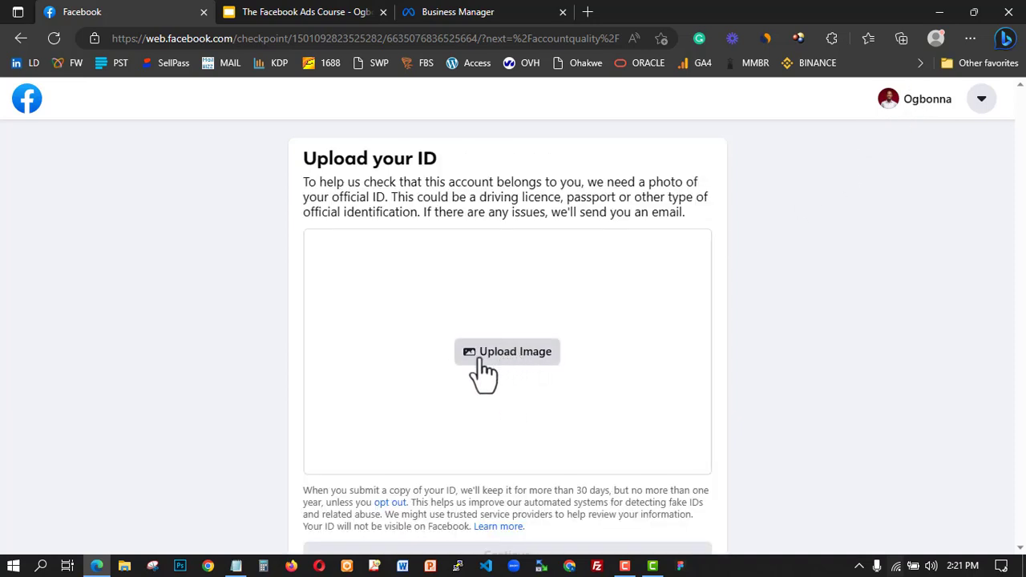
pyautogui.scroll(-1, 572, 323)
pyautogui.click(494, 331)
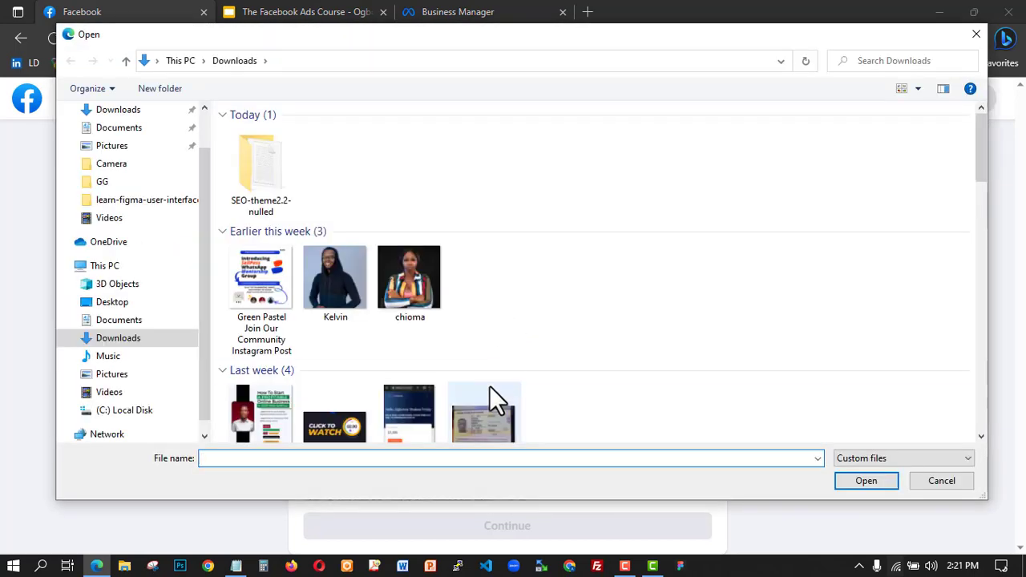
# Upload the ID photo from Downloads, submit it for review, and close the confirmation.
pyautogui.click(477, 404)
pyautogui.click(863, 479)
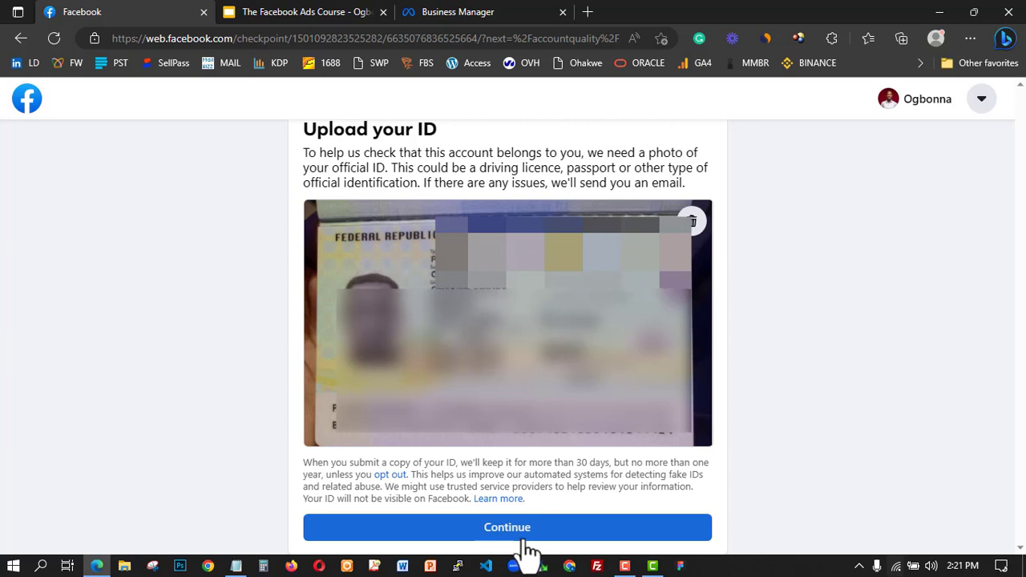
pyautogui.click(528, 537)
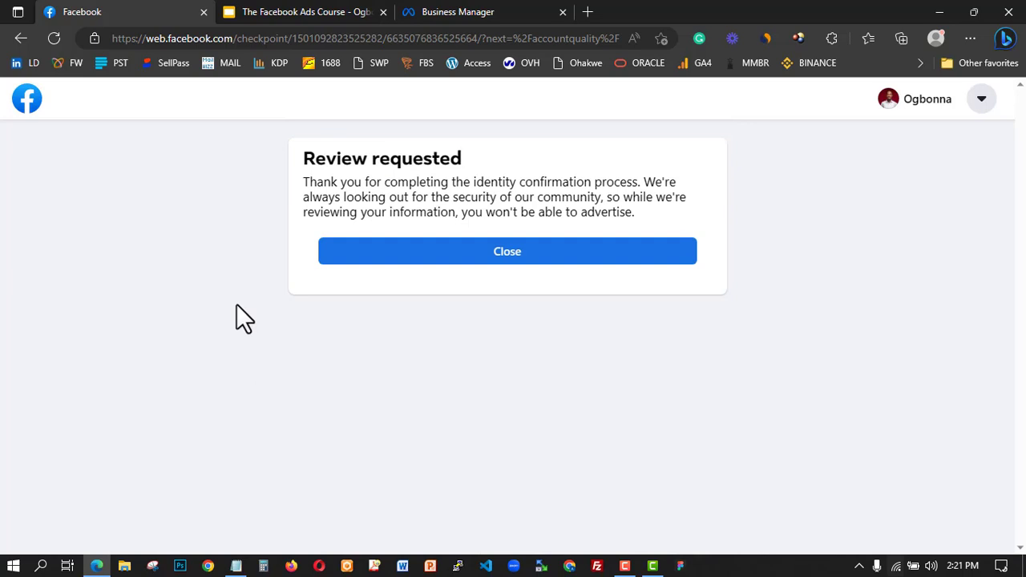
pyautogui.click(345, 249)
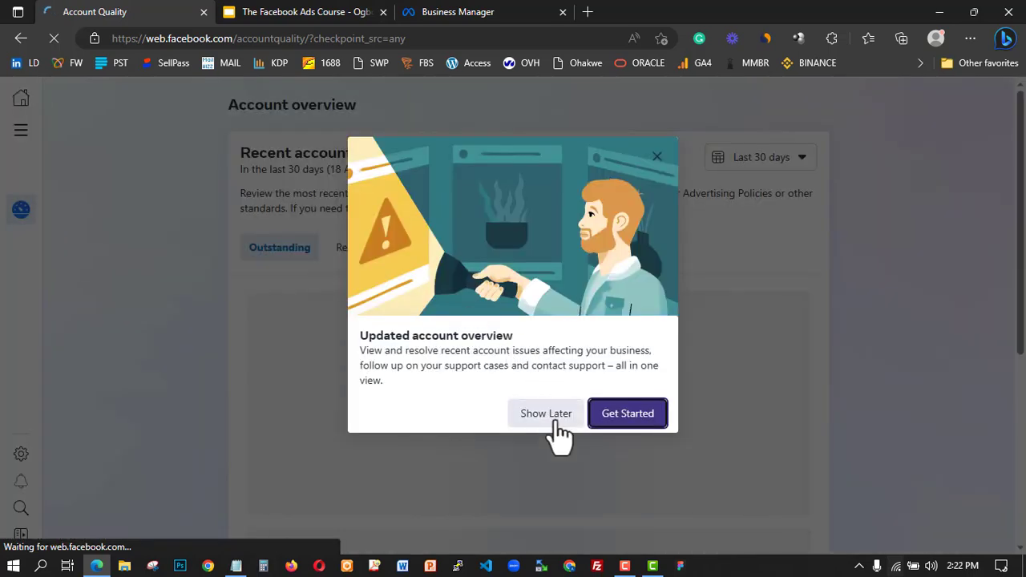
# Choose Show Later on the overview popup, review the page, and open the account switcher.
pyautogui.click(554, 419)
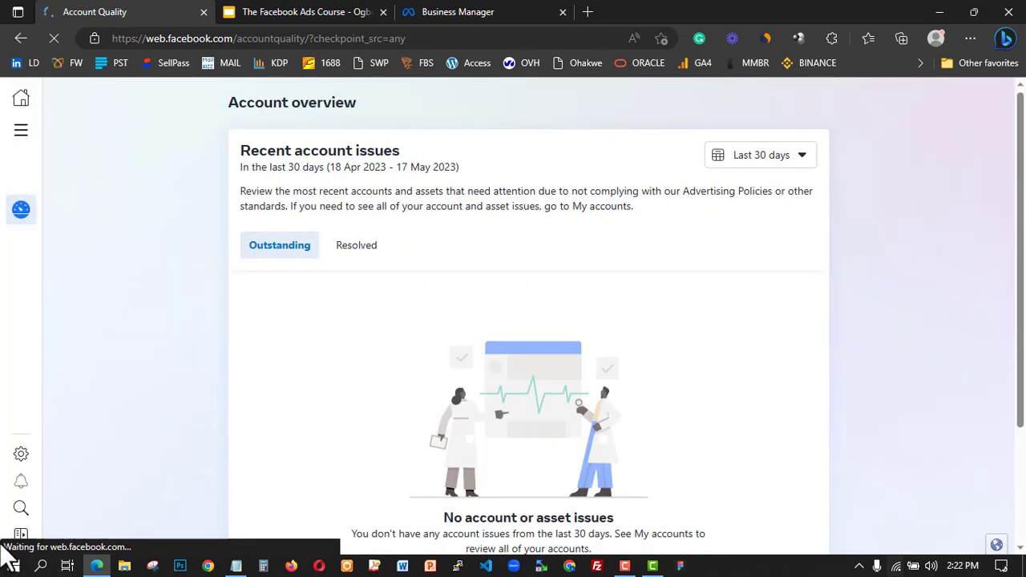
pyautogui.scroll(-1, 537, 538)
pyautogui.scroll(-2, 522, 481)
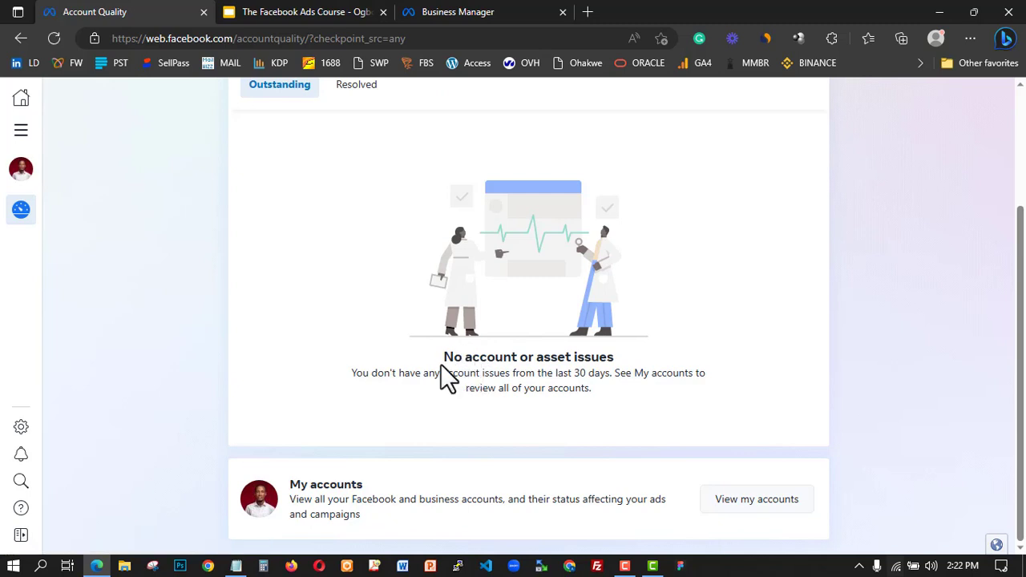
pyautogui.scroll(1, 482, 356)
pyautogui.scroll(1, 481, 321)
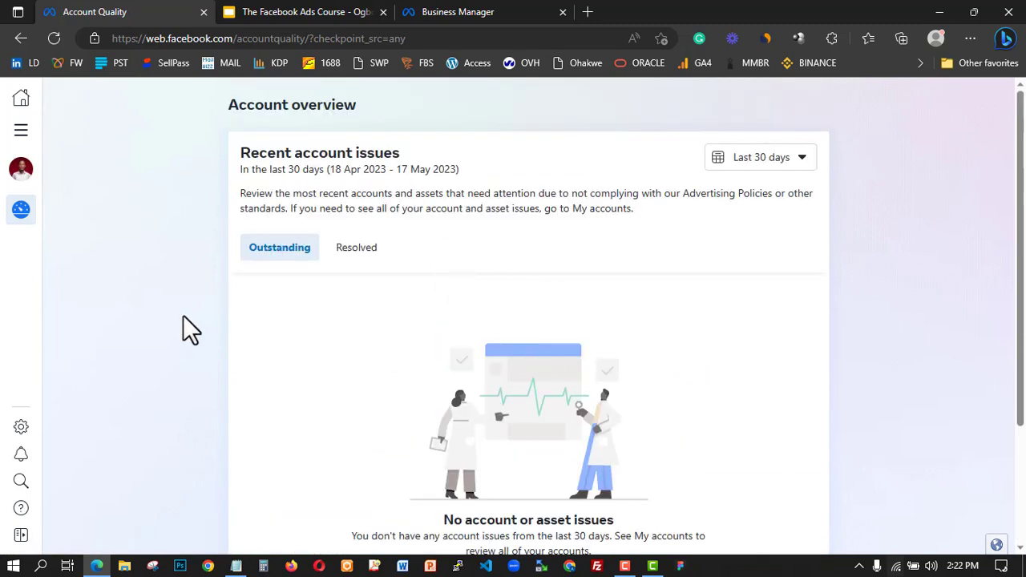
pyautogui.click(21, 172)
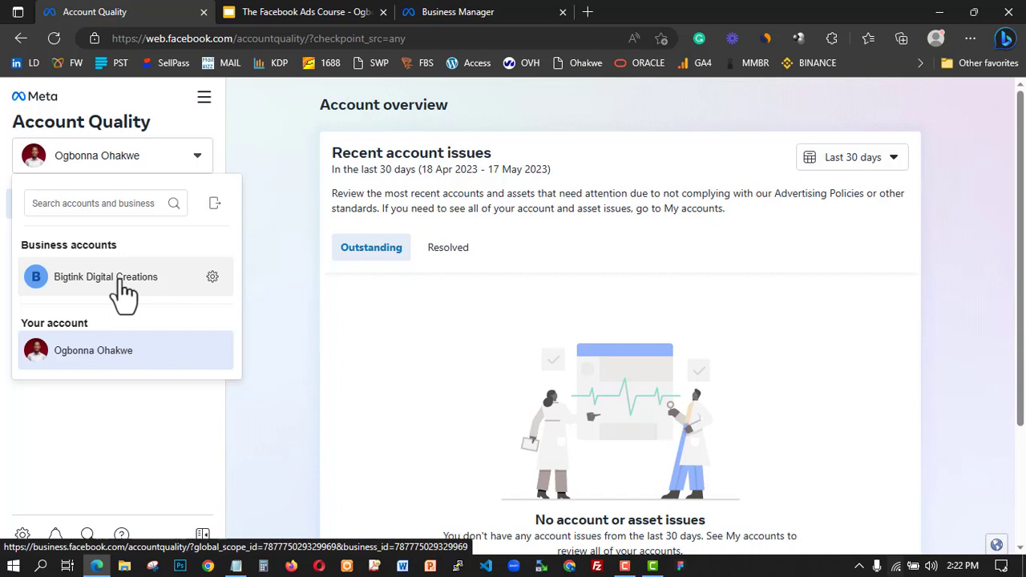
# Switch to Bigtink Digital Creations, confirm it has no restrictions, and open its Business Settings.
pyautogui.click(123, 282)
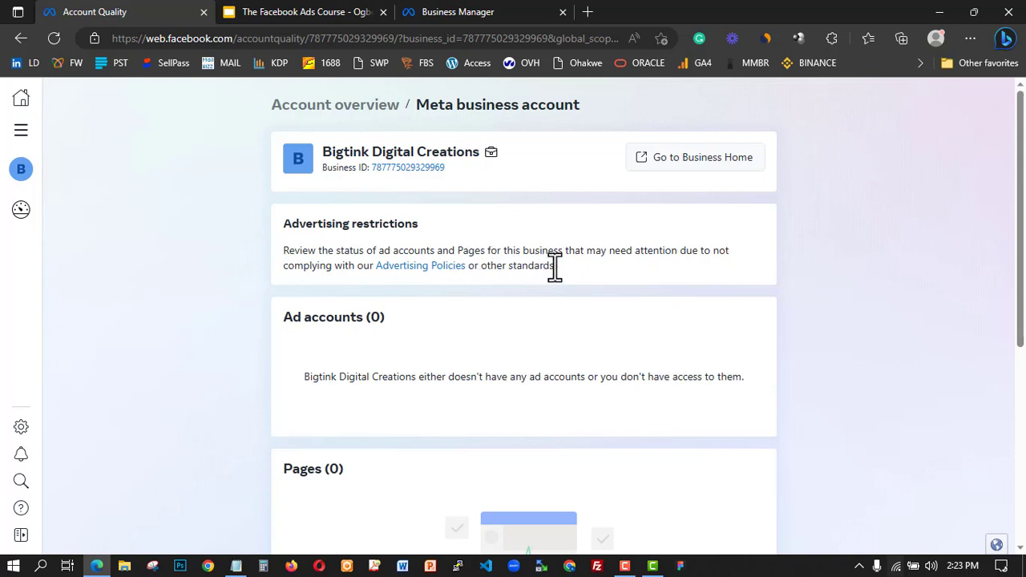
pyautogui.scroll(-2, 525, 298)
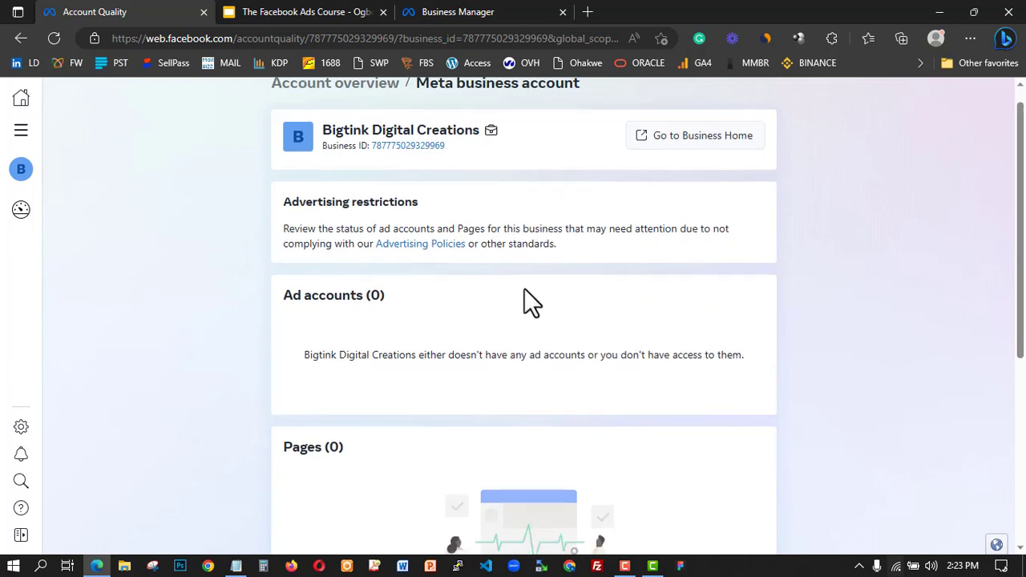
pyautogui.scroll(-1, 356, 321)
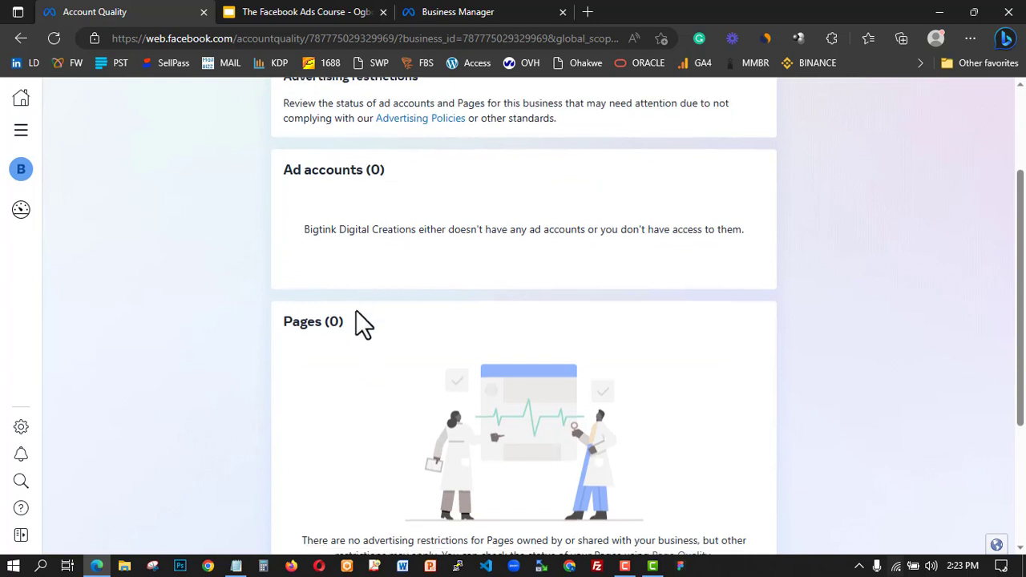
pyautogui.scroll(-3, 362, 317)
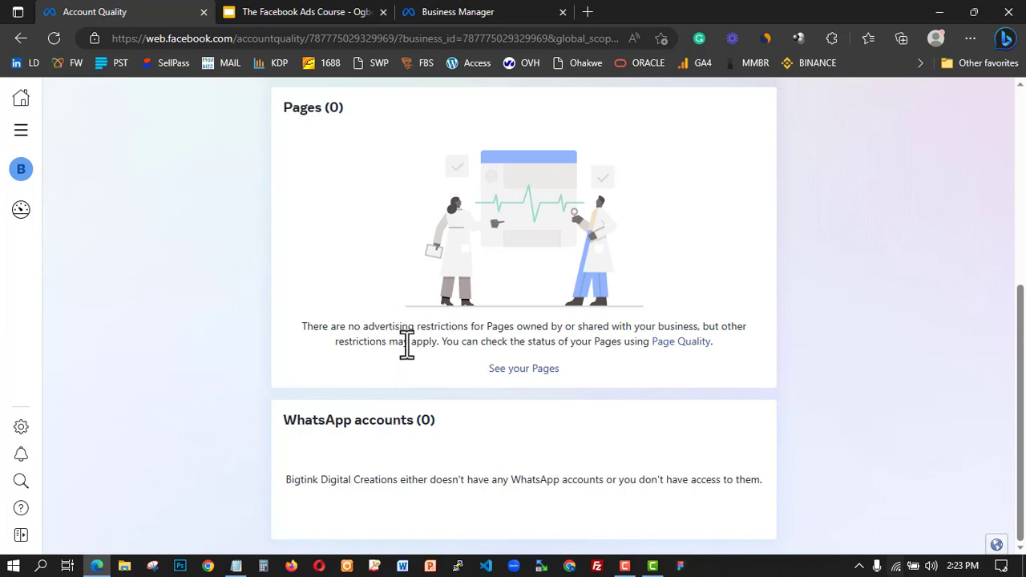
pyautogui.scroll(5, 401, 337)
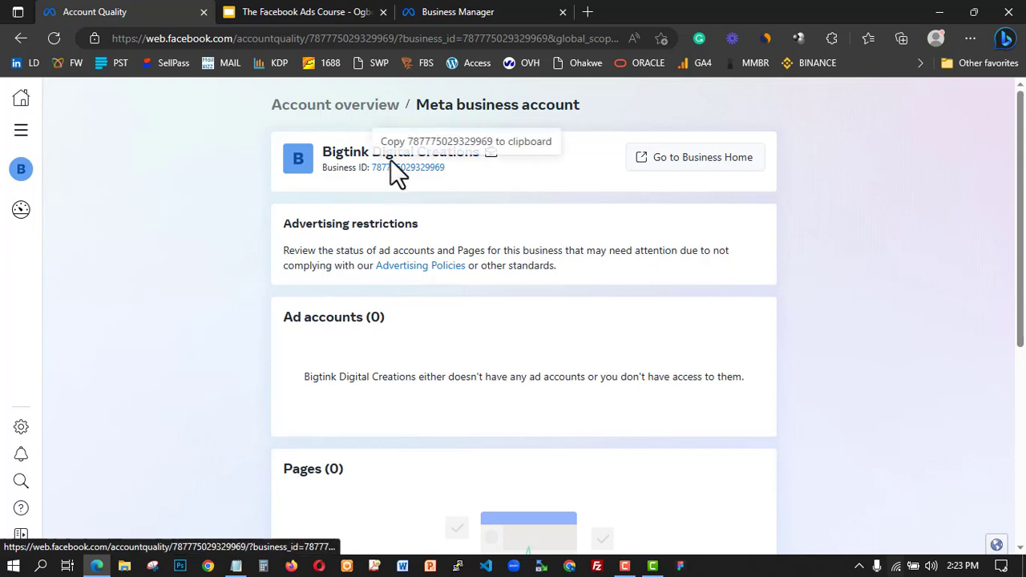
pyautogui.click(23, 433)
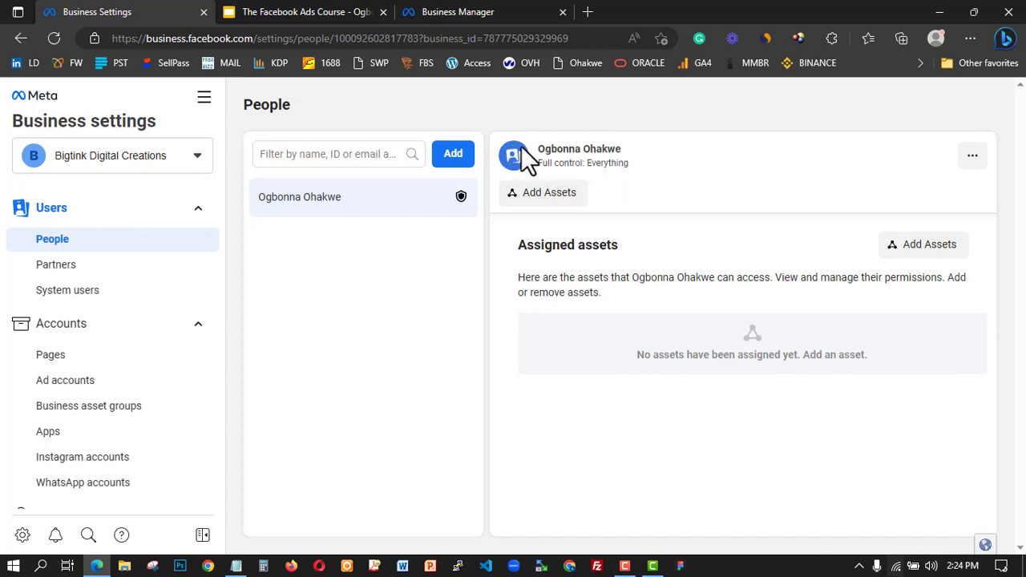
# Open the admin's permission assignment and reveal the advanced permission options.
pyautogui.click(973, 155)
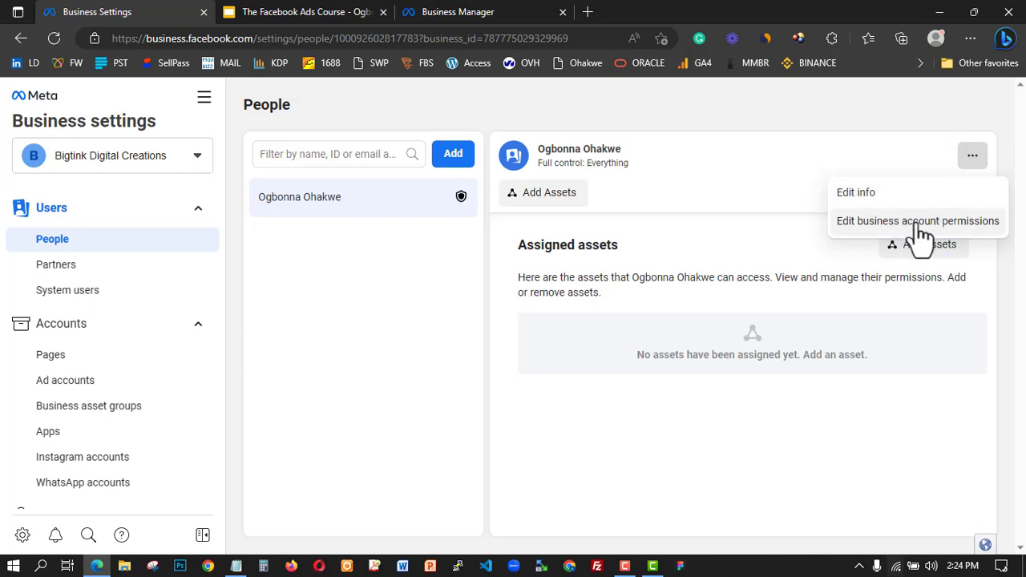
pyautogui.click(945, 231)
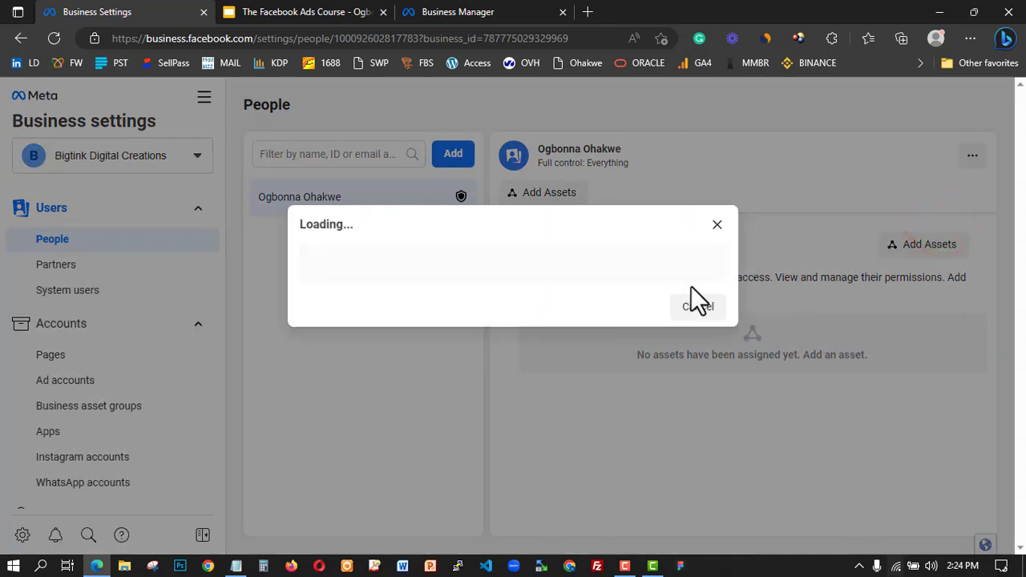
pyautogui.scroll(-1, 546, 265)
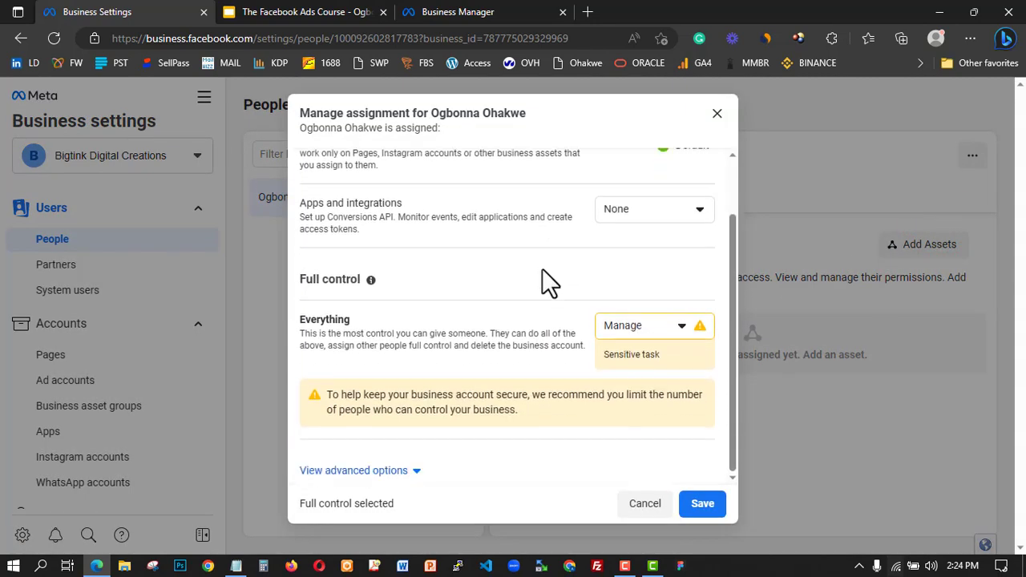
pyautogui.scroll(1, 482, 286)
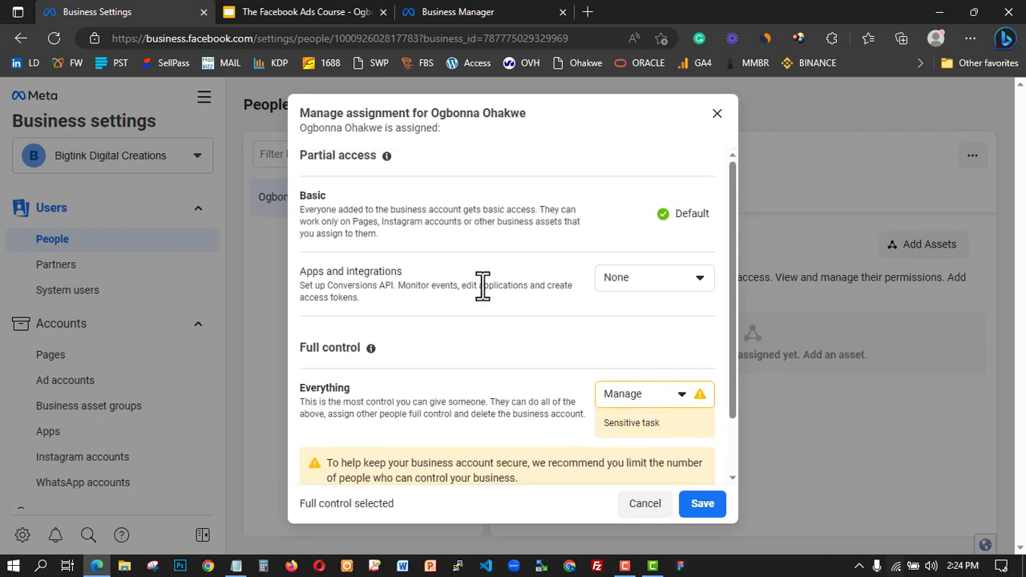
pyautogui.scroll(-1, 537, 313)
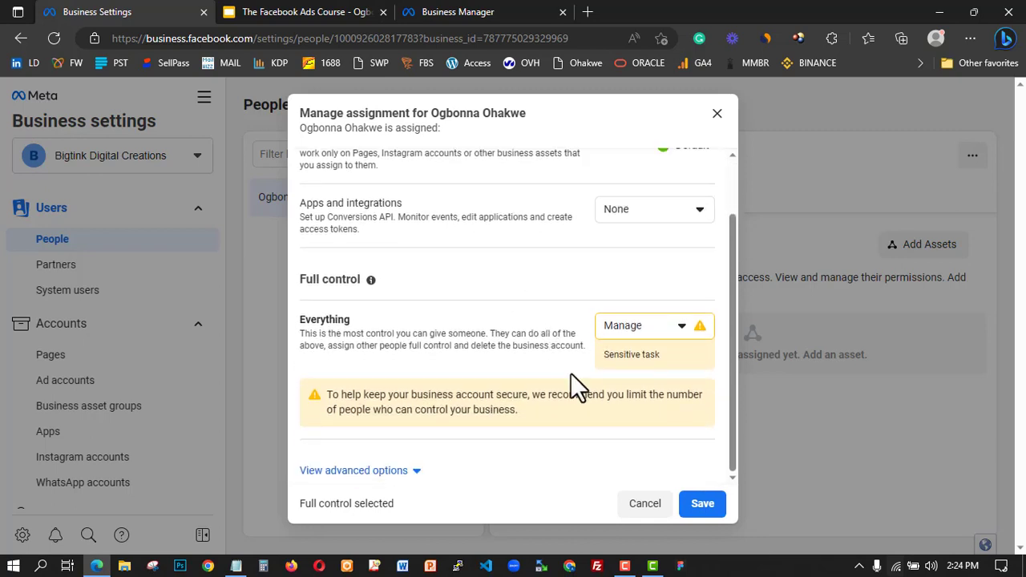
pyautogui.click(409, 473)
pyautogui.moveTo(407, 471)
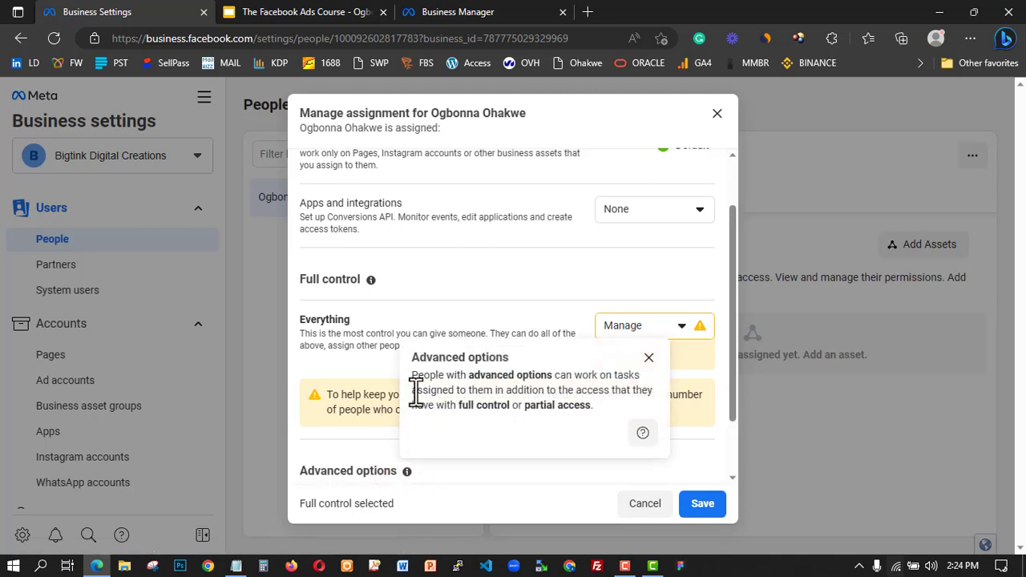
pyautogui.click(649, 357)
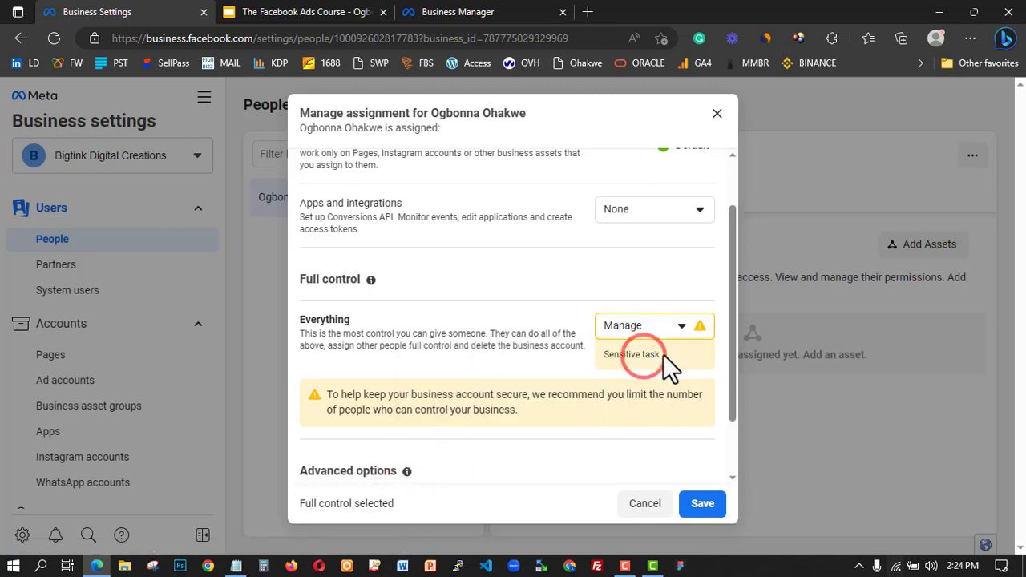
pyautogui.scroll(-1, 681, 357)
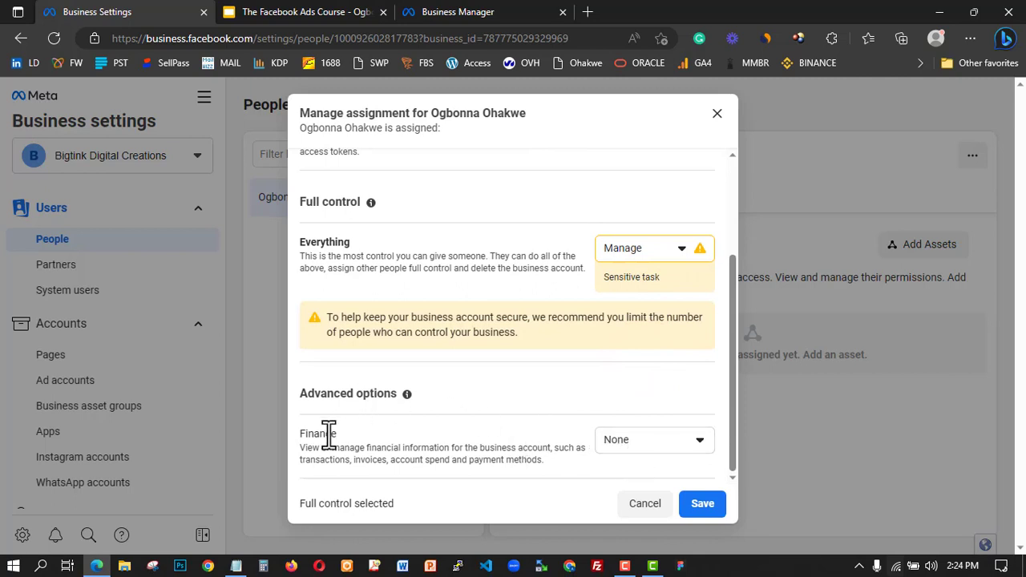
# Give the admin Finance management access and keep Full control 'Everything' set to Manage.
pyautogui.click(639, 451)
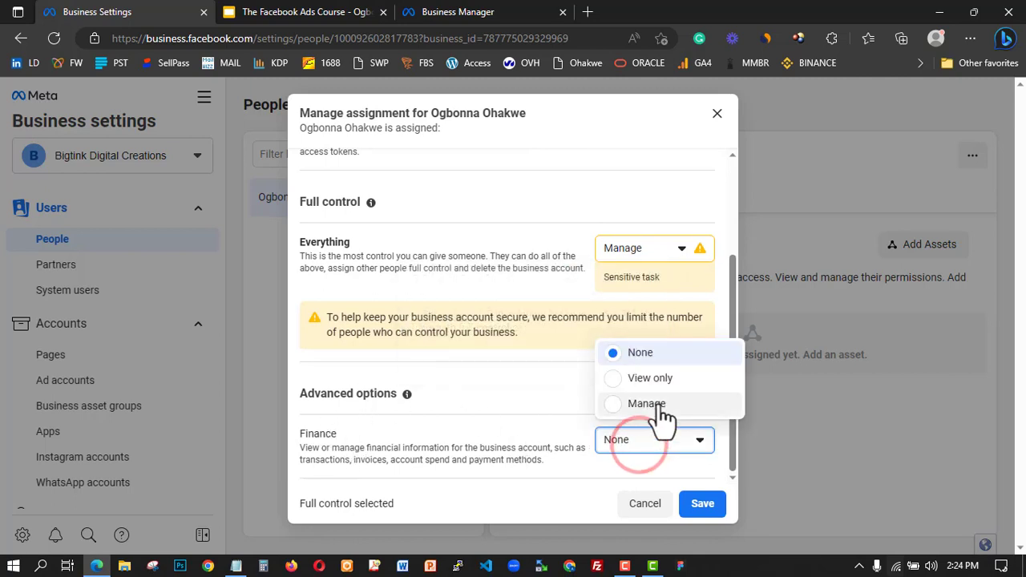
pyautogui.click(653, 406)
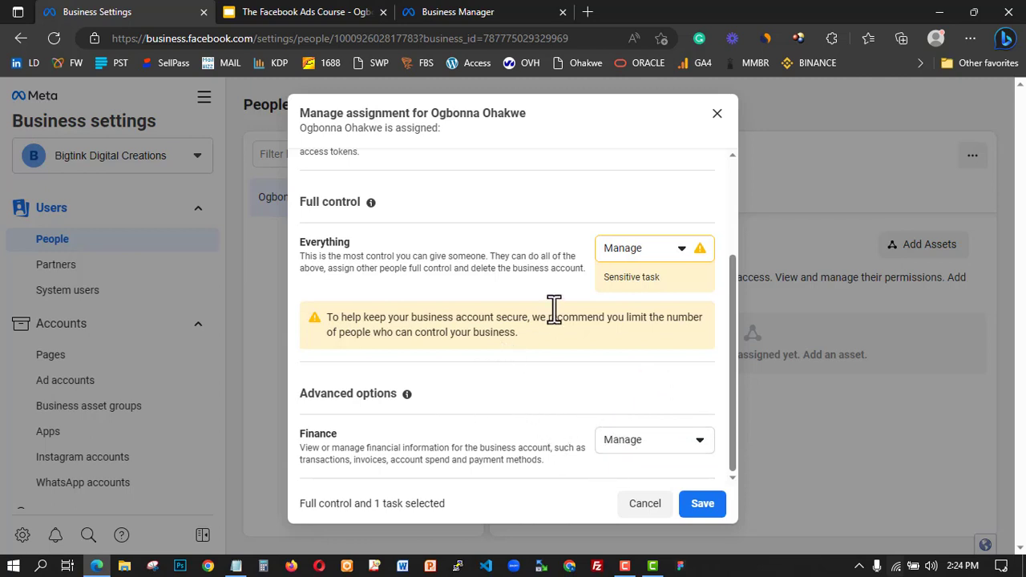
pyautogui.scroll(1, 561, 321)
pyautogui.click(665, 350)
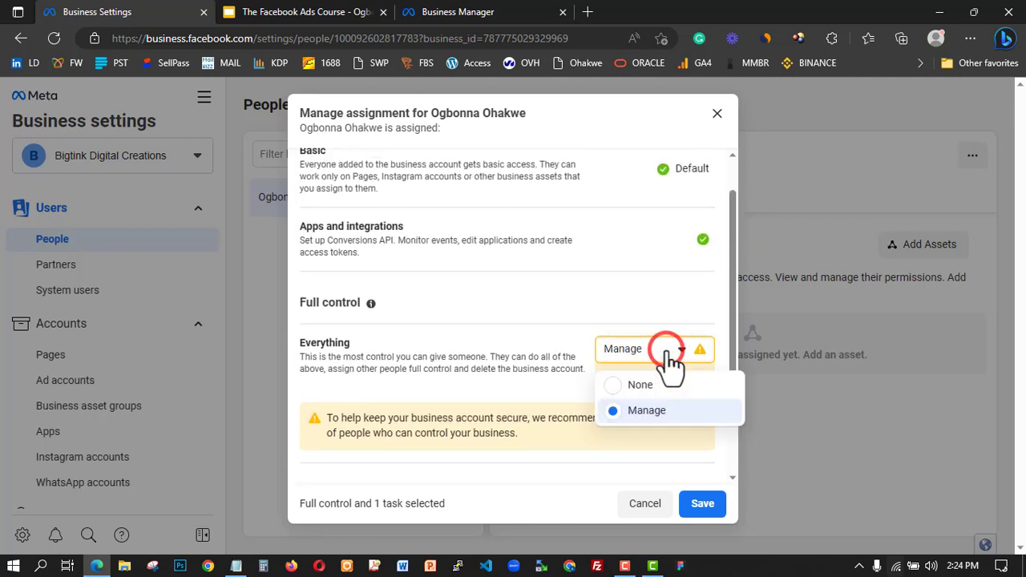
pyautogui.click(488, 370)
pyautogui.scroll(1, 546, 277)
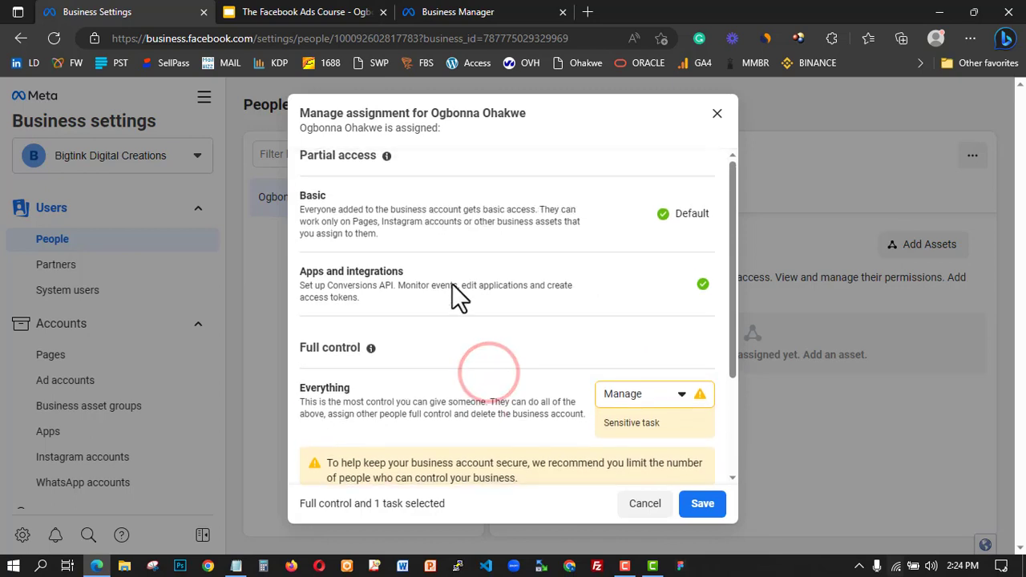
pyautogui.click(635, 507)
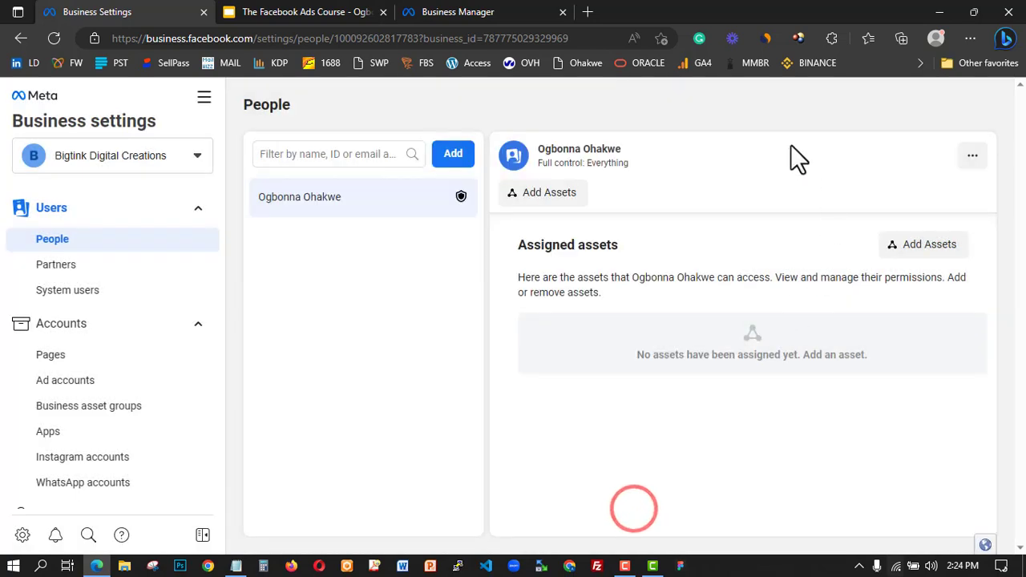
# Open the admin's info, close it unchanged, and review the People list.
pyautogui.click(972, 157)
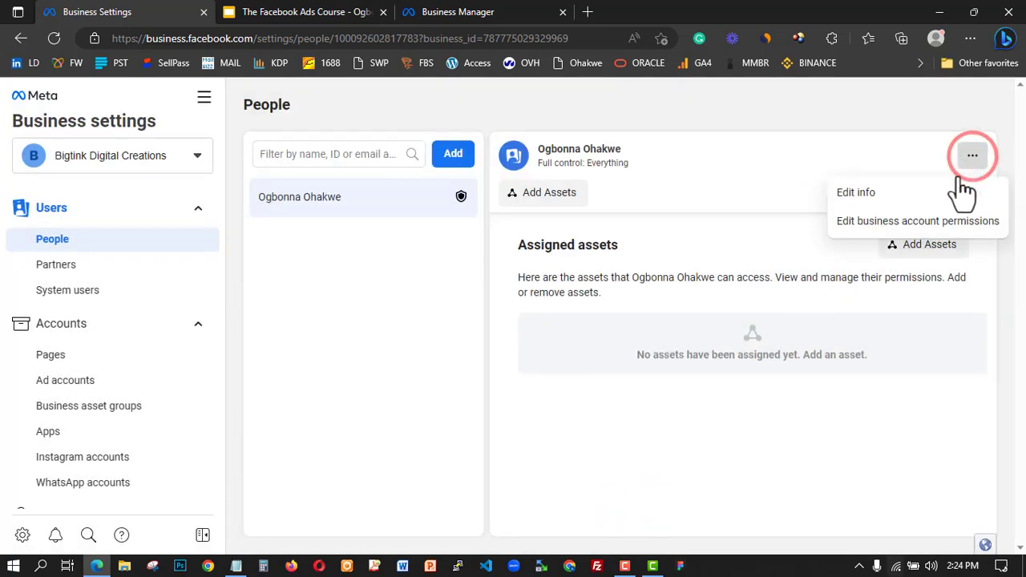
pyautogui.click(879, 195)
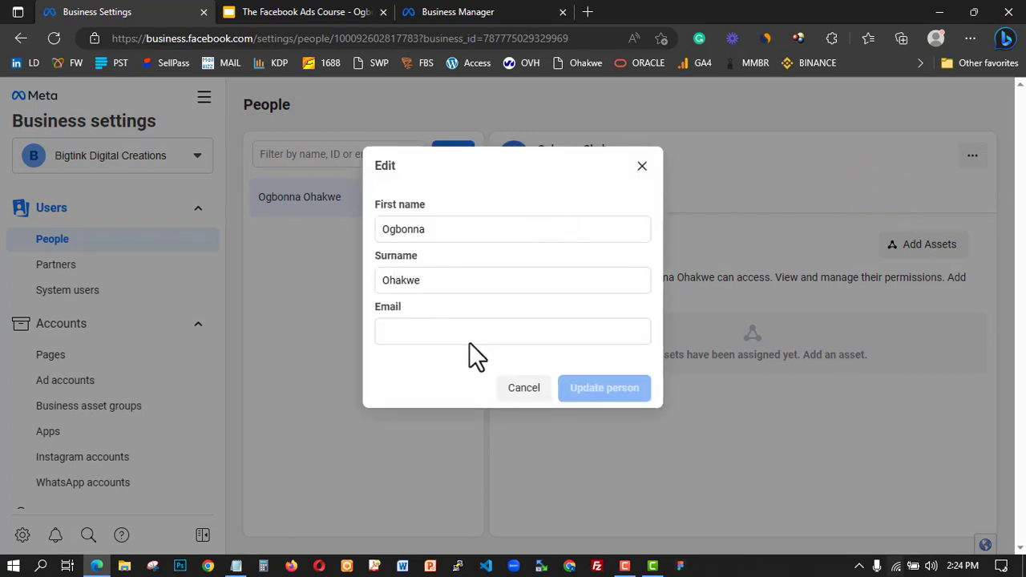
pyautogui.click(642, 166)
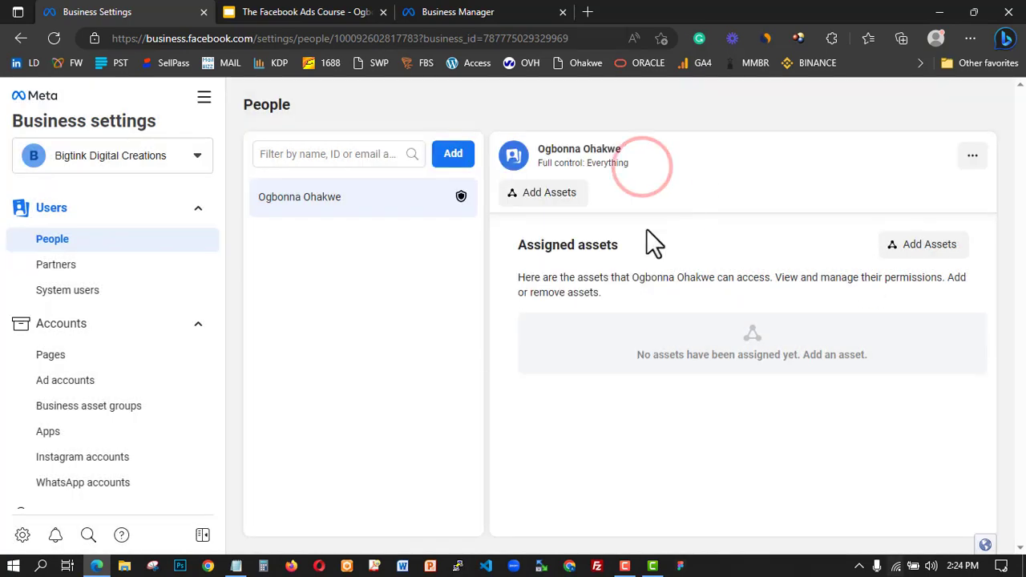
pyautogui.scroll(-4, 161, 321)
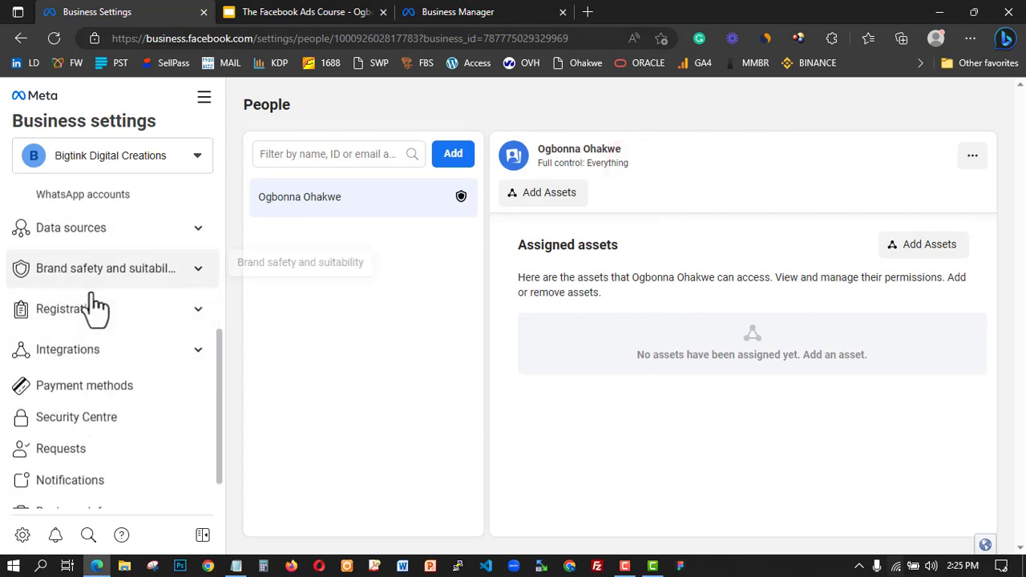
pyautogui.scroll(-1, 105, 361)
# Edit the business details, autofill the saved address and phone entry, and set country to Nigeria.
pyautogui.click(87, 470)
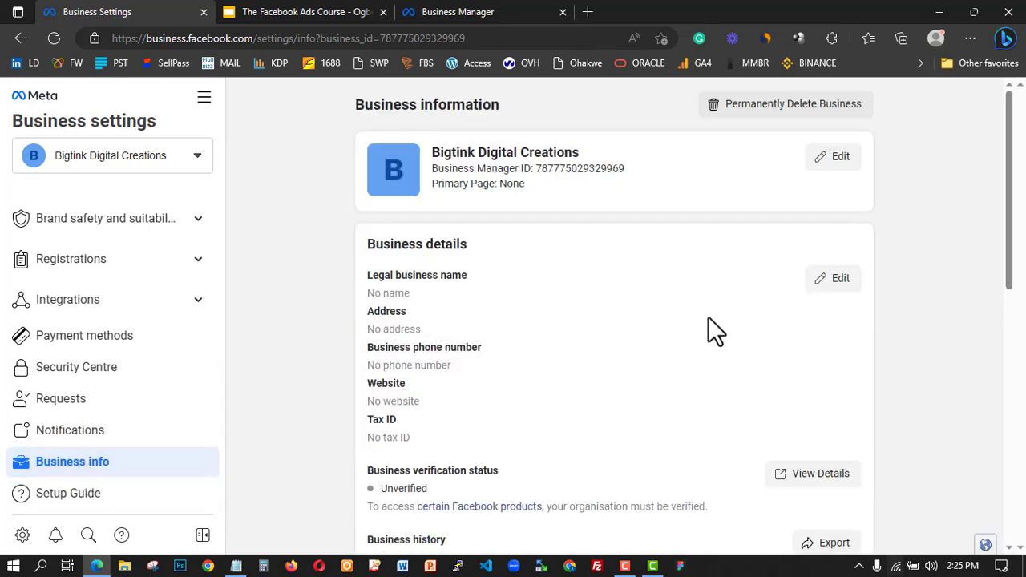
pyautogui.click(824, 279)
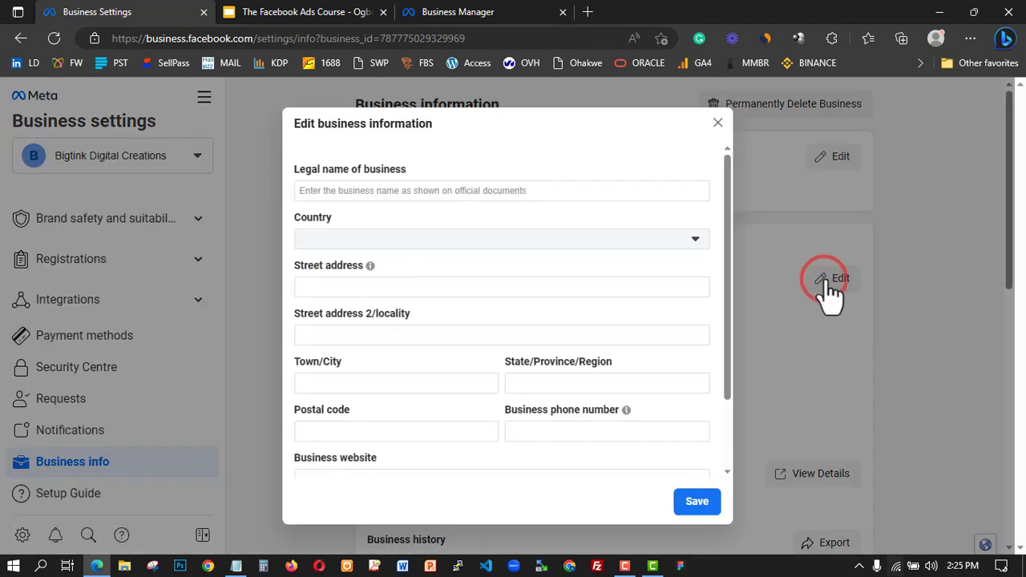
pyautogui.click(457, 195)
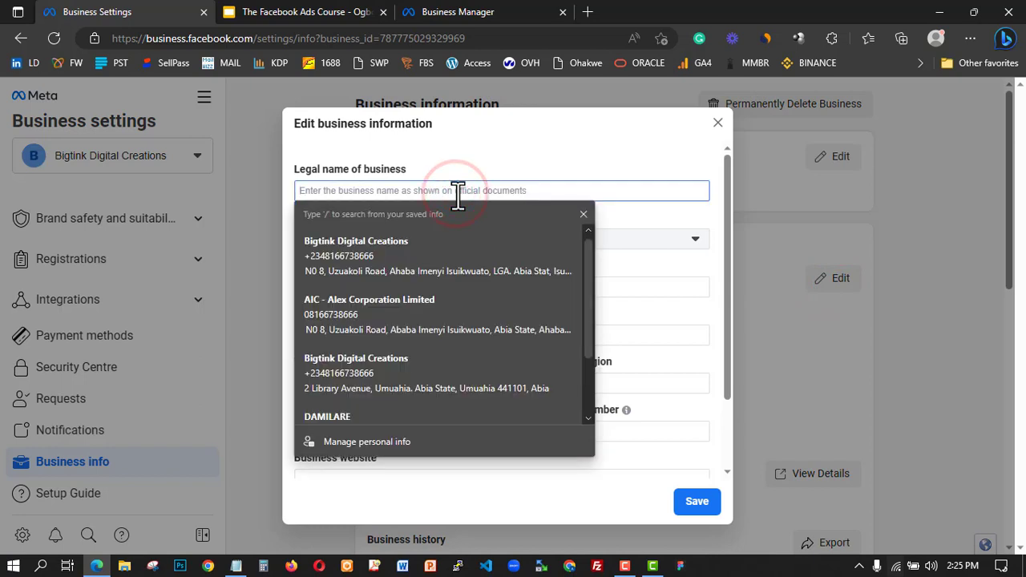
pyautogui.click(413, 377)
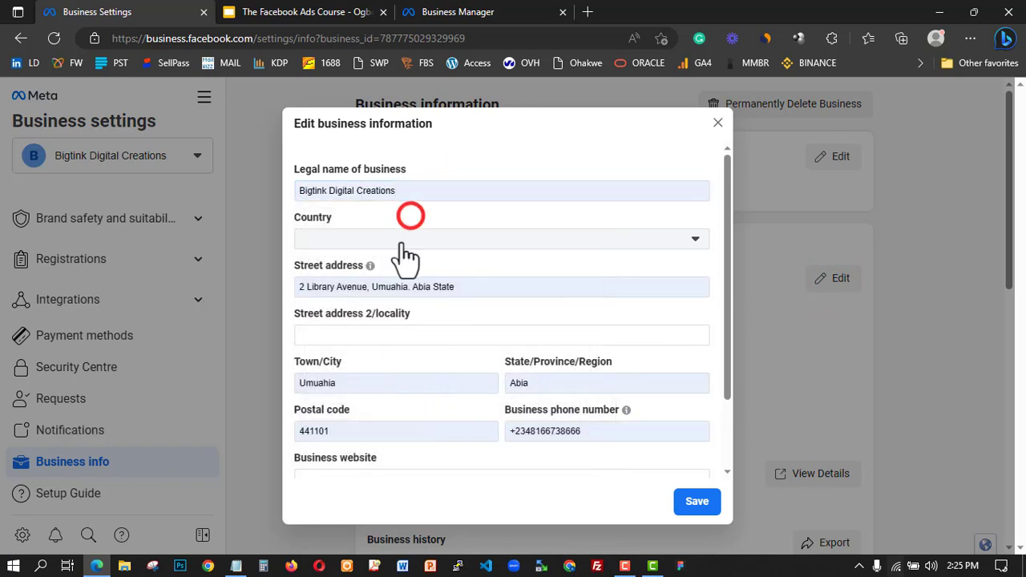
pyautogui.click(401, 238)
pyautogui.write('nigeria')
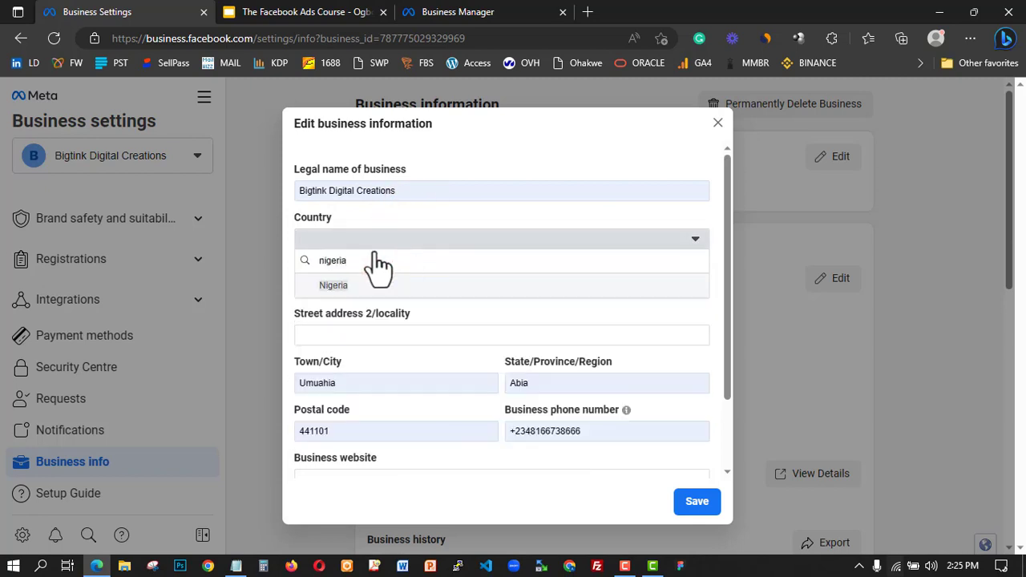
pyautogui.click(353, 286)
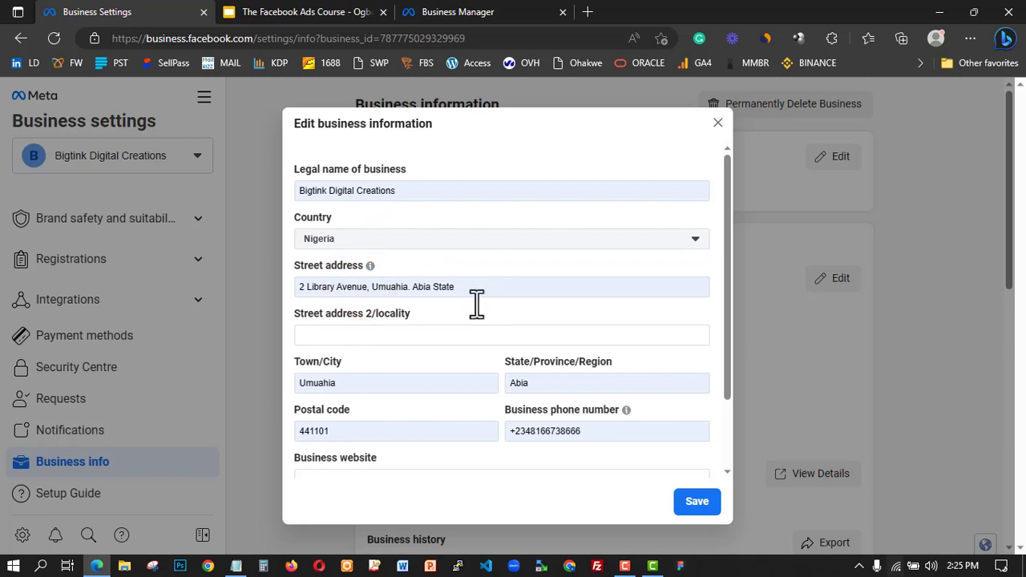
# Enter the website techmebusiness.com.ng in the website field and select it for copying.
pyautogui.scroll(-2, 461, 376)
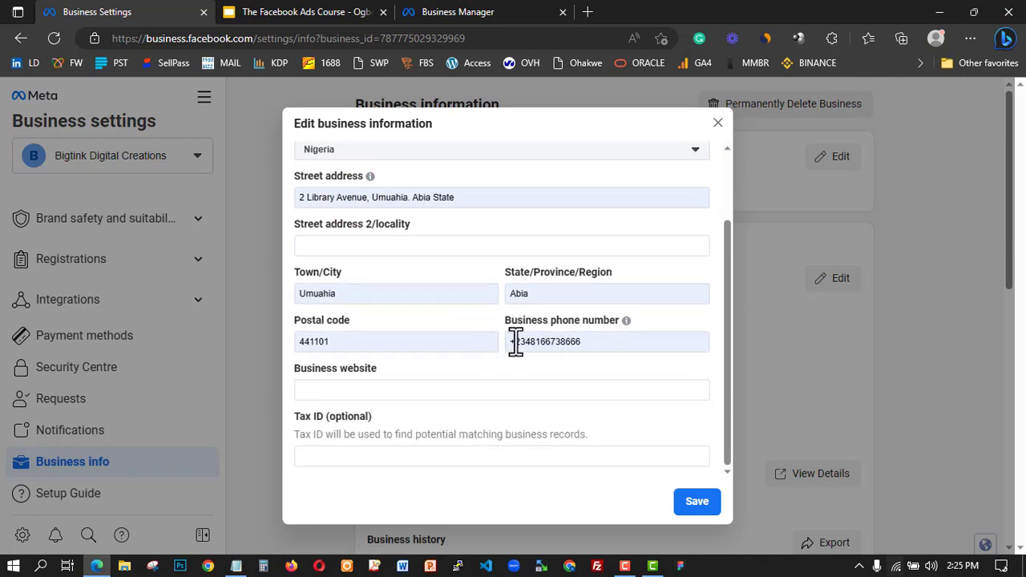
pyautogui.click(421, 390)
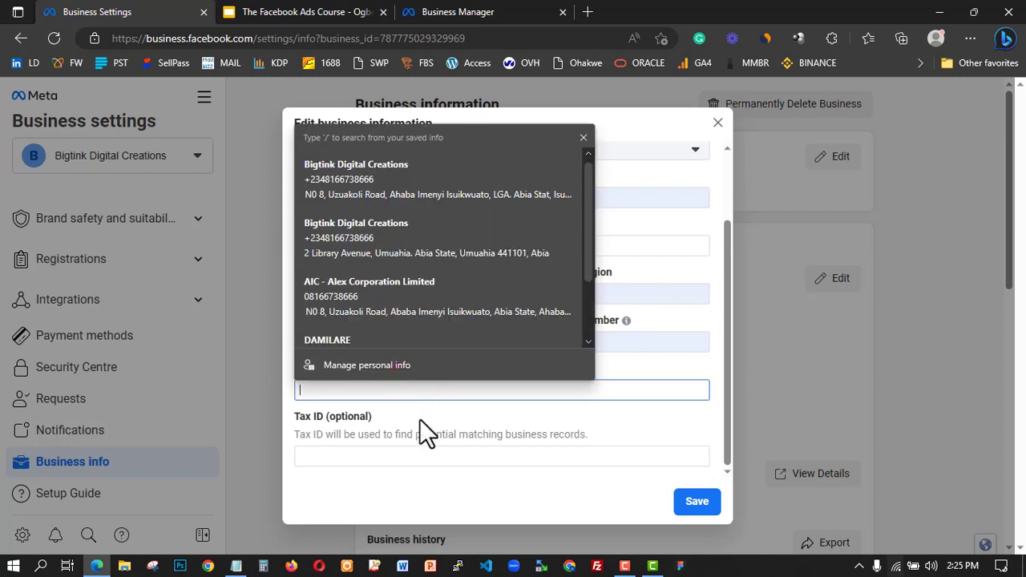
pyautogui.write('bigt')
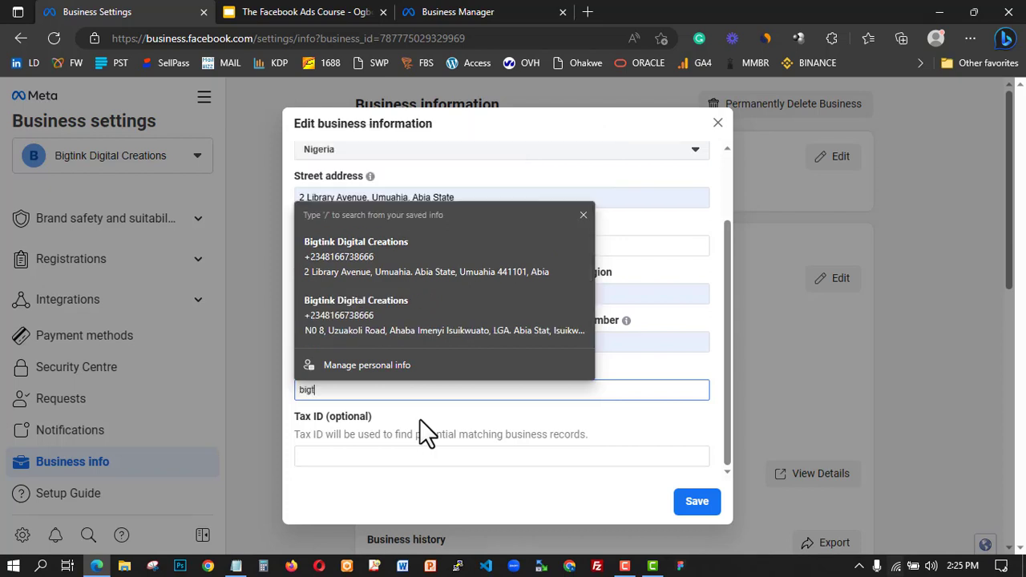
pyautogui.write('ink')
pyautogui.press('BackSpace')
pyautogui.press('BackSpace')
pyautogui.press('BackSpace')
pyautogui.press('BackSpace')
pyautogui.press('BackSpace')
pyautogui.press('BackSpace')
pyautogui.press('BackSpace')
pyautogui.write('tech')
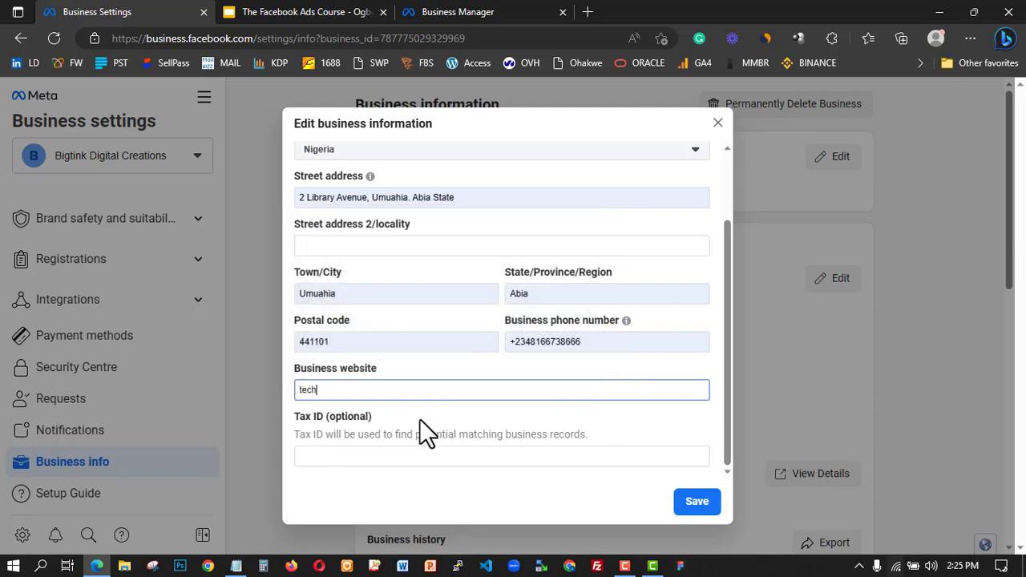
pyautogui.write('mebusiness.com.ng')
pyautogui.hotkey('ctrl', 'a')
pyautogui.hotkey('ctrl', 'c')
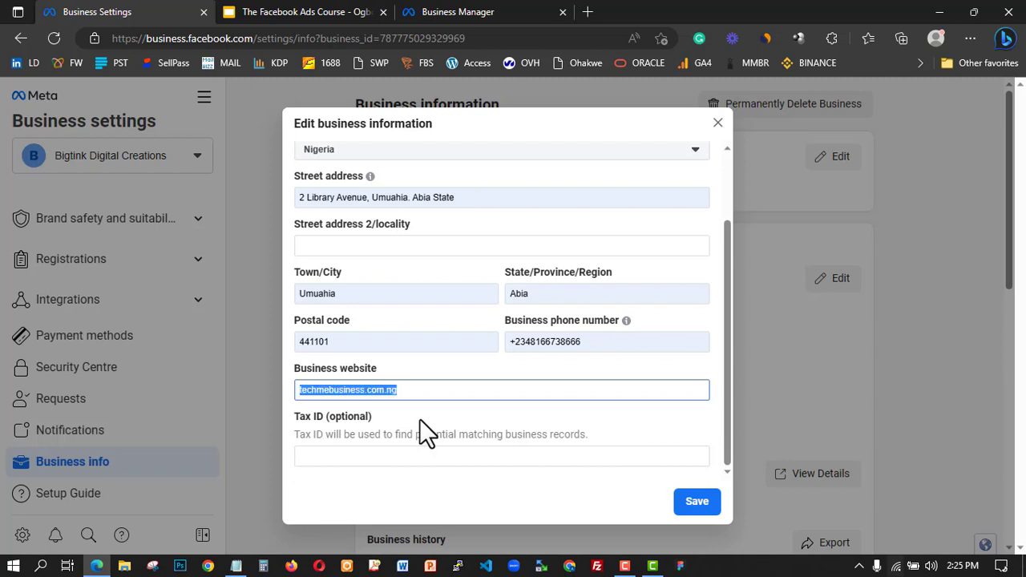
# Load techmebusiness.com.ng in a new Edge tab to verify it, then return to the business form.
pyautogui.click(594, 11)
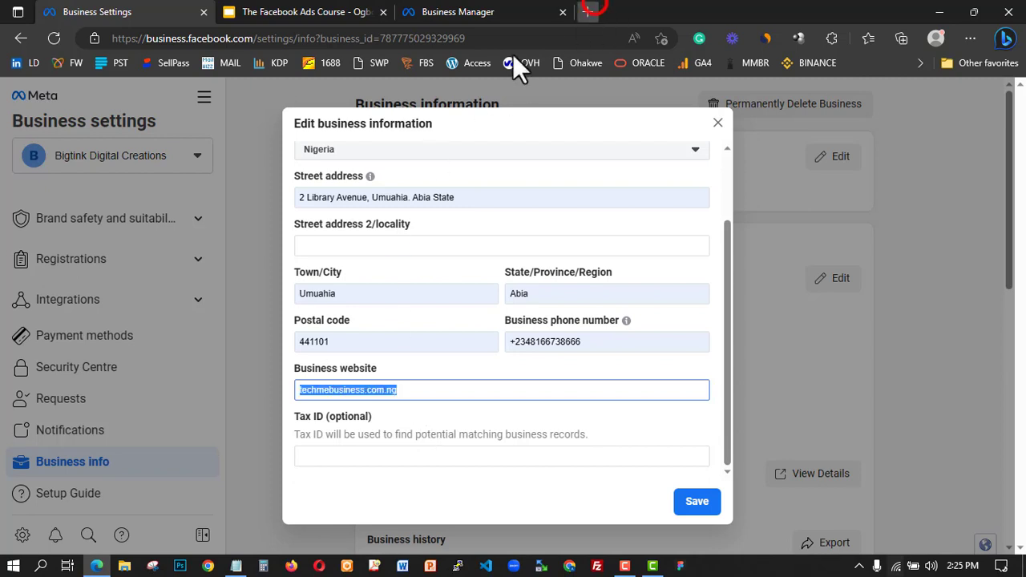
pyautogui.hotkey('ctrl', 'v')
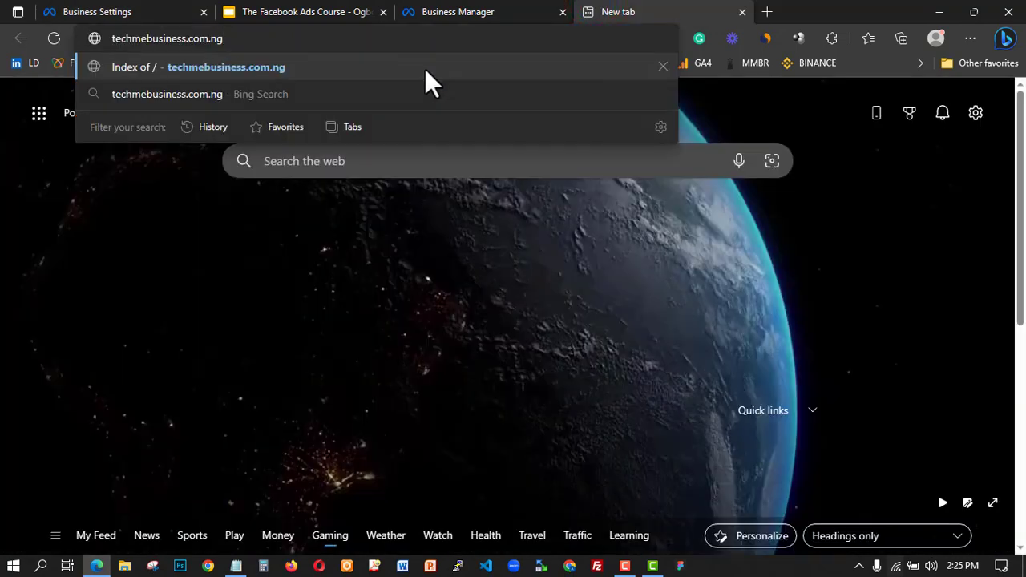
pyautogui.click(294, 75)
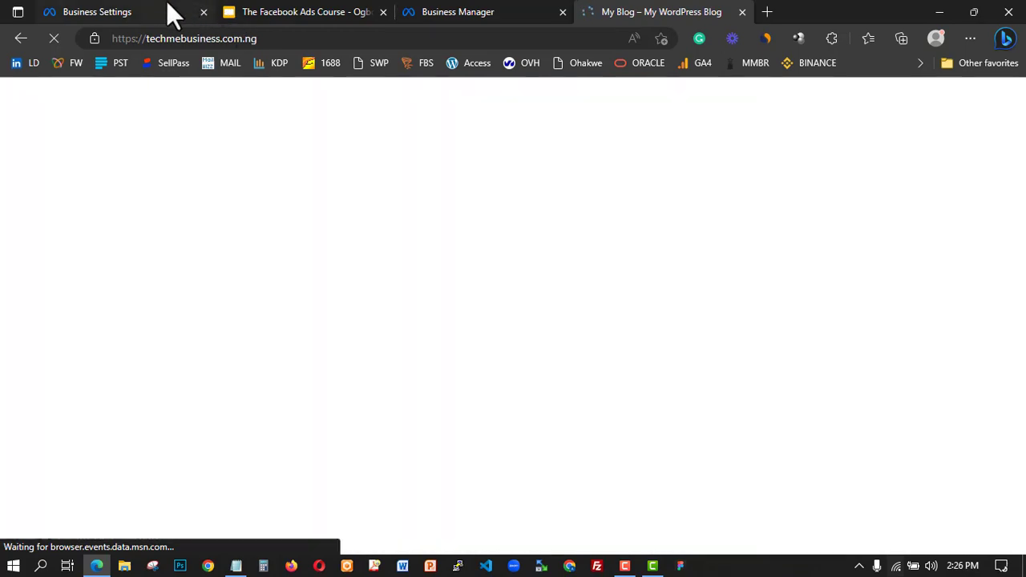
pyautogui.click(160, 9)
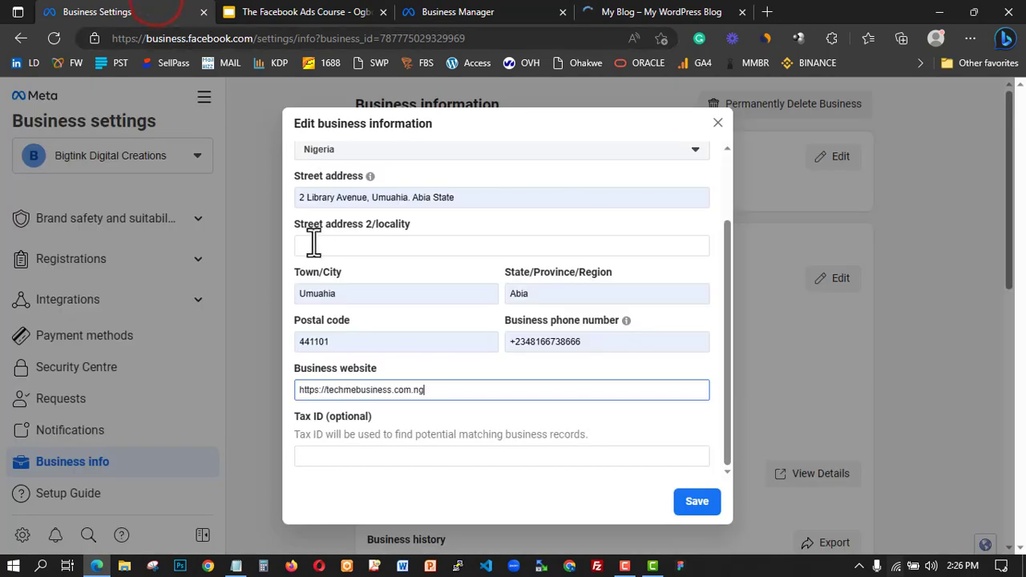
pyautogui.click(609, 12)
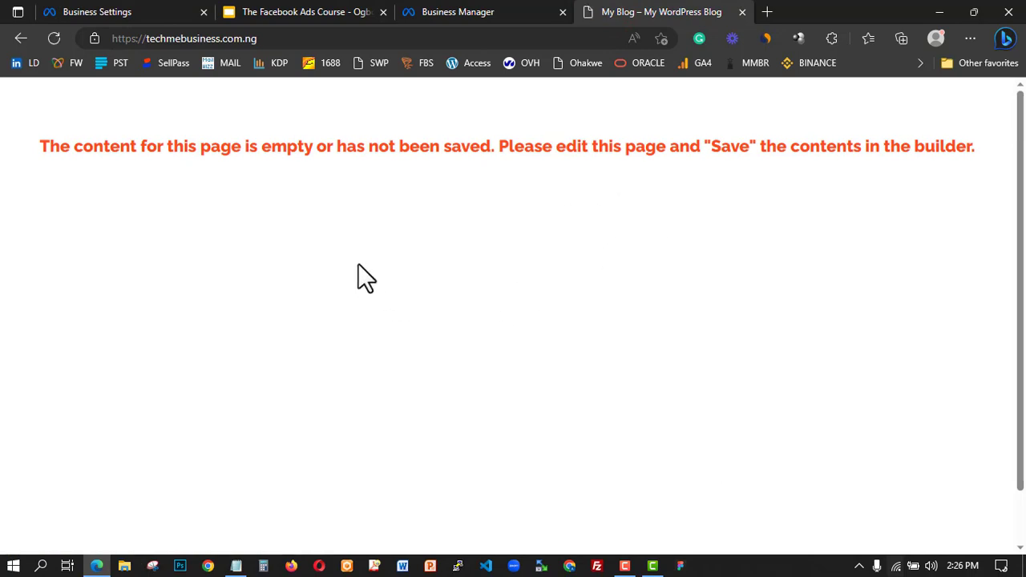
pyautogui.click(135, 12)
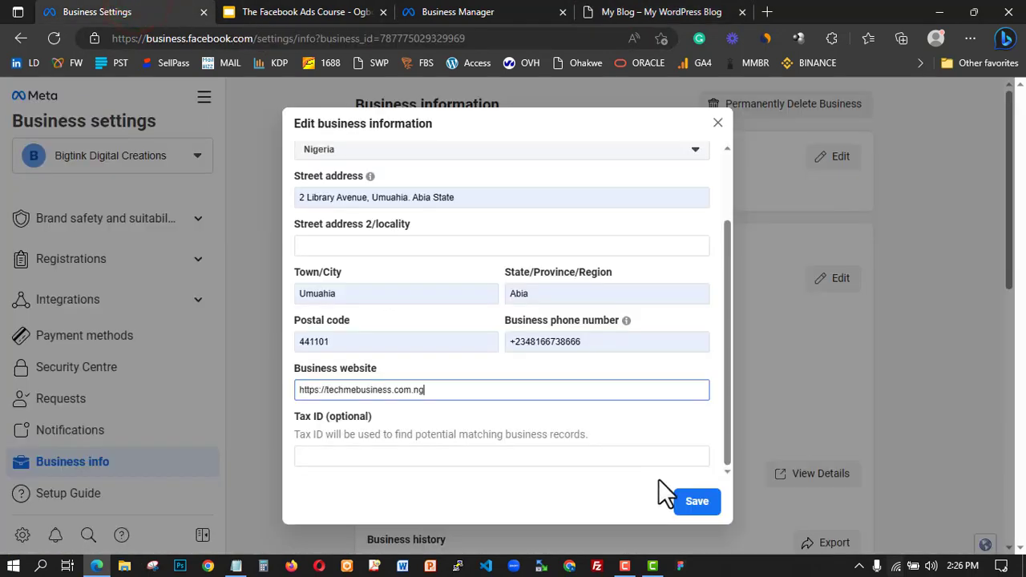
# Save the edited business details and review the updated Business info page.
pyautogui.click(698, 502)
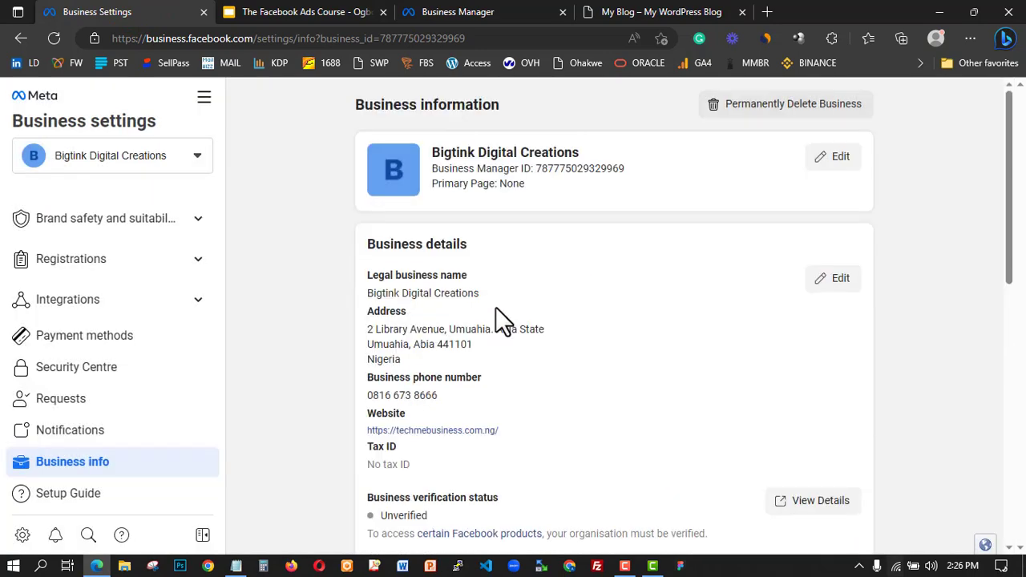
pyautogui.scroll(-5, 445, 409)
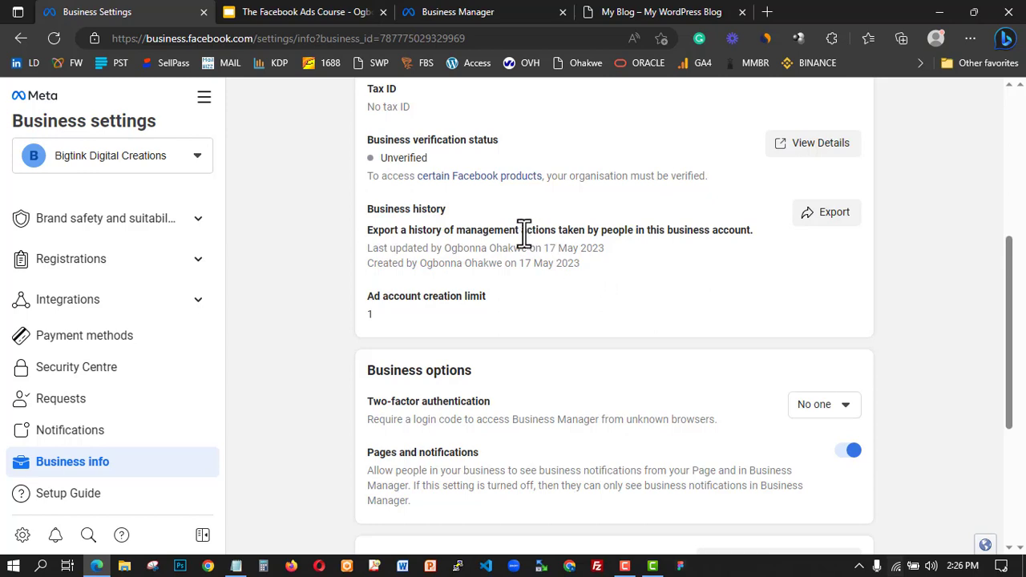
pyautogui.scroll(5, 376, 193)
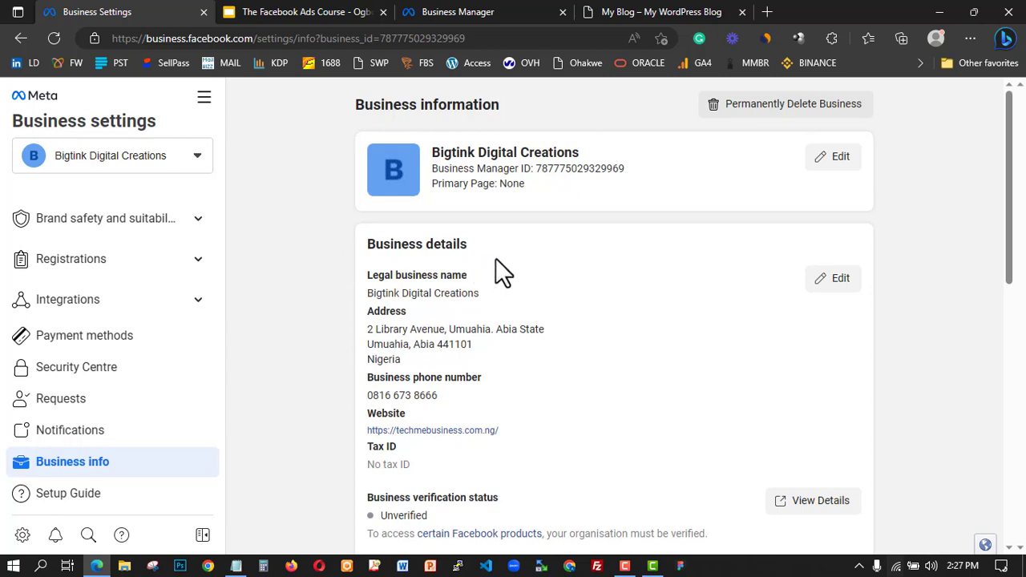
pyautogui.scroll(-4, 746, 129)
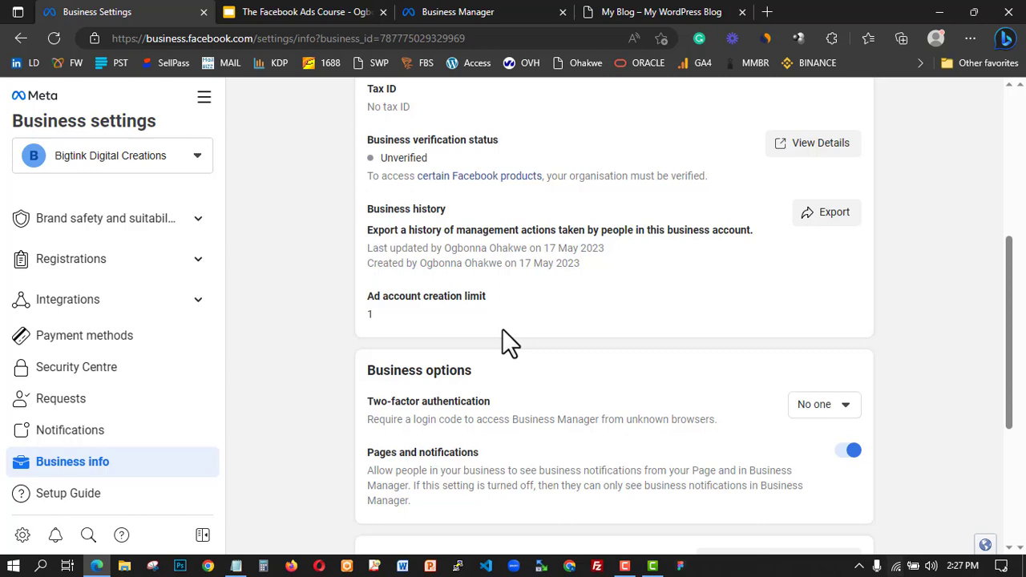
pyautogui.scroll(-3, 503, 330)
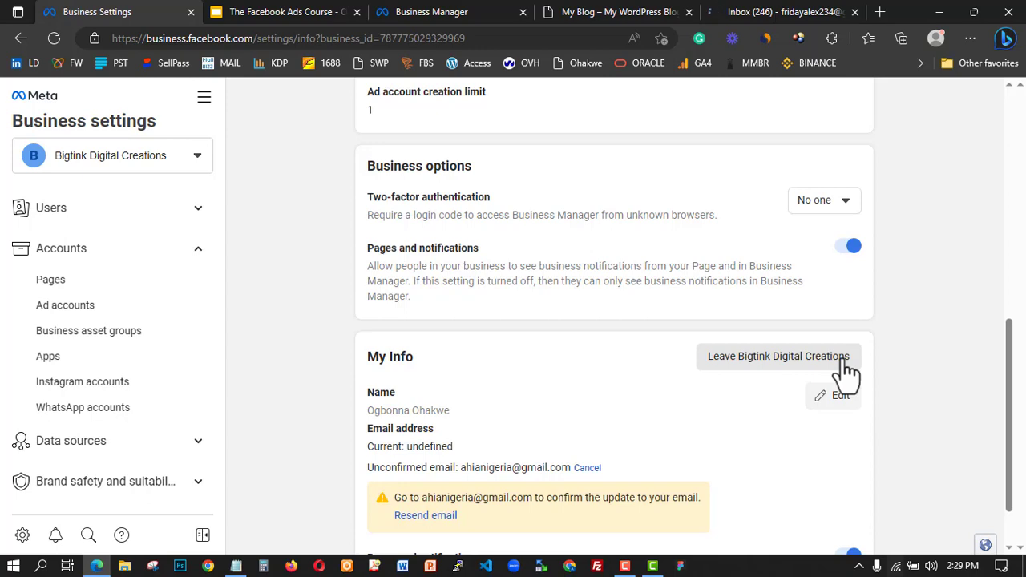
pyautogui.scroll(7, 343, 313)
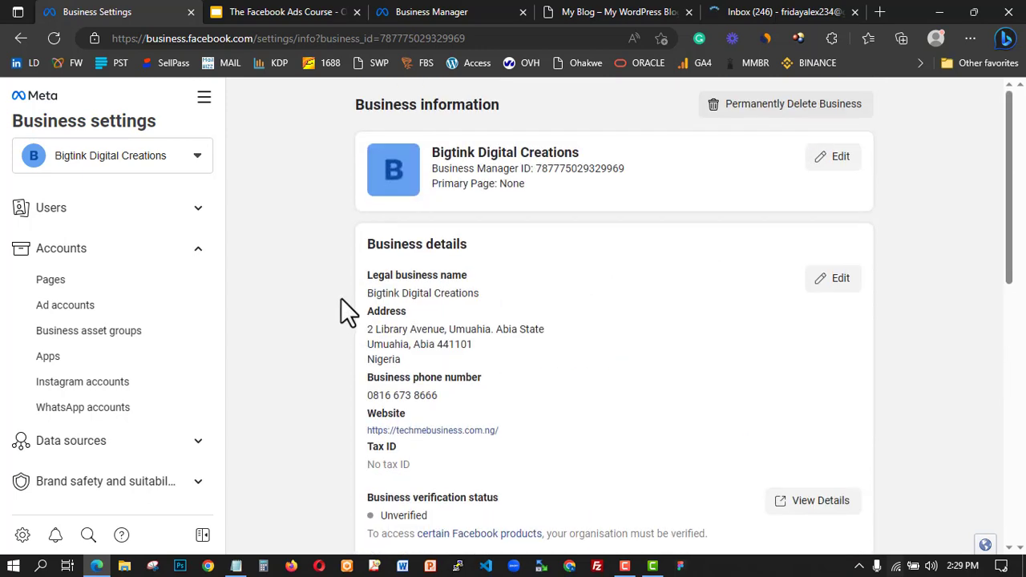